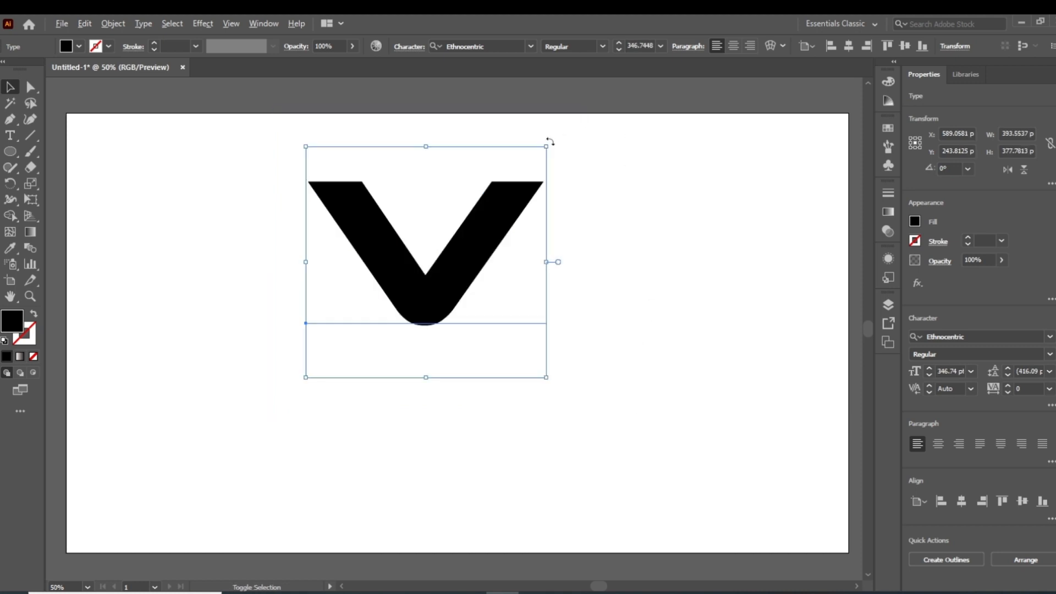
- Rotate the V text object 180° and enlarge it to about 573 px wide
left_click_drag(549, 142, 251, 497)
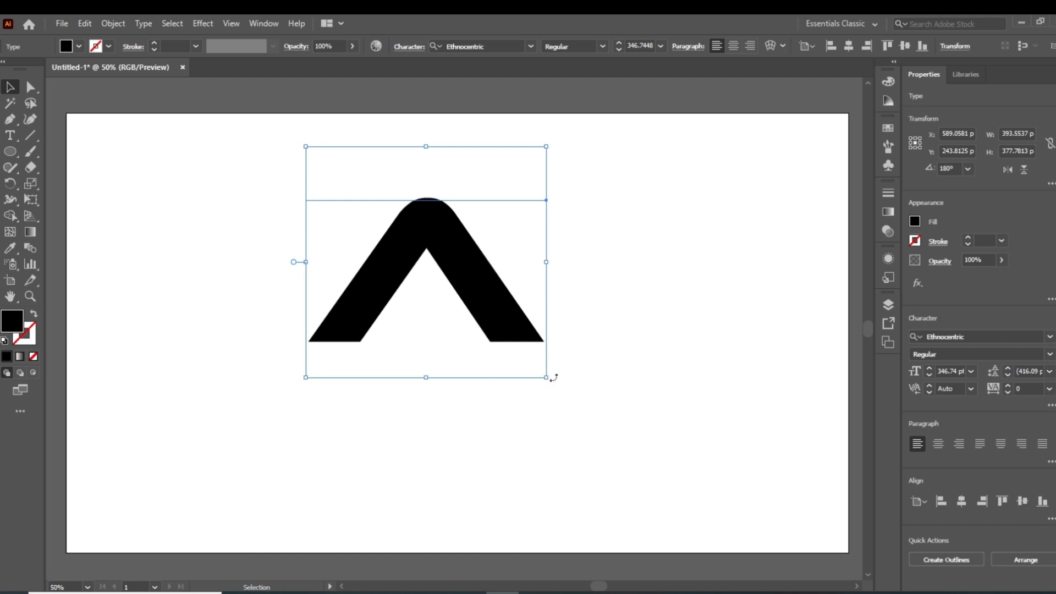
left_click_drag(549, 378, 625, 427)
left_click_drag(545, 327, 547, 349)
- Convert the inverted V text to outlines and deselect it
right_click(506, 315)
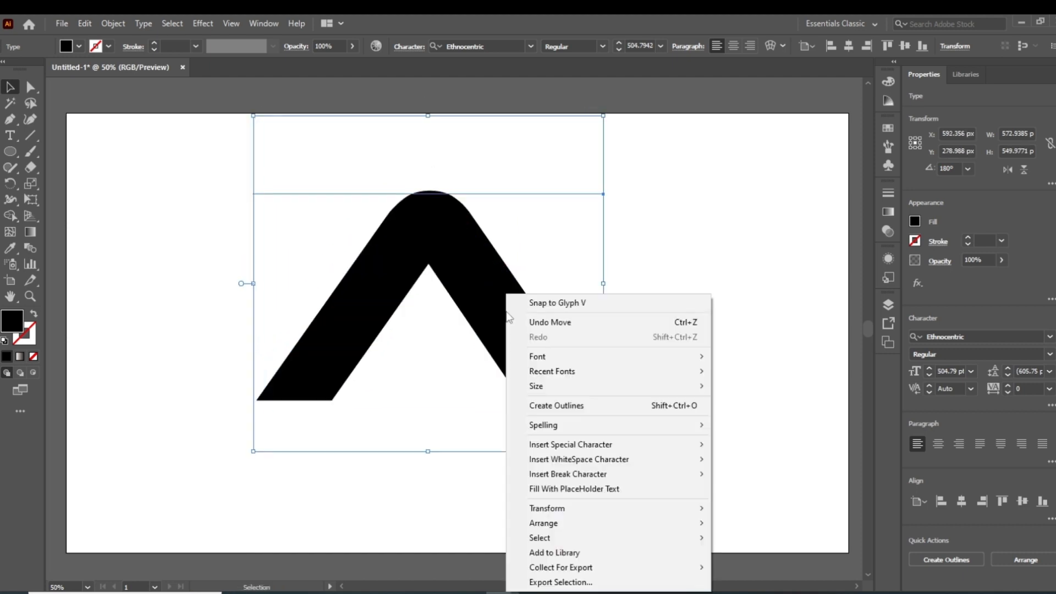
left_click(581, 406)
left_click(513, 189)
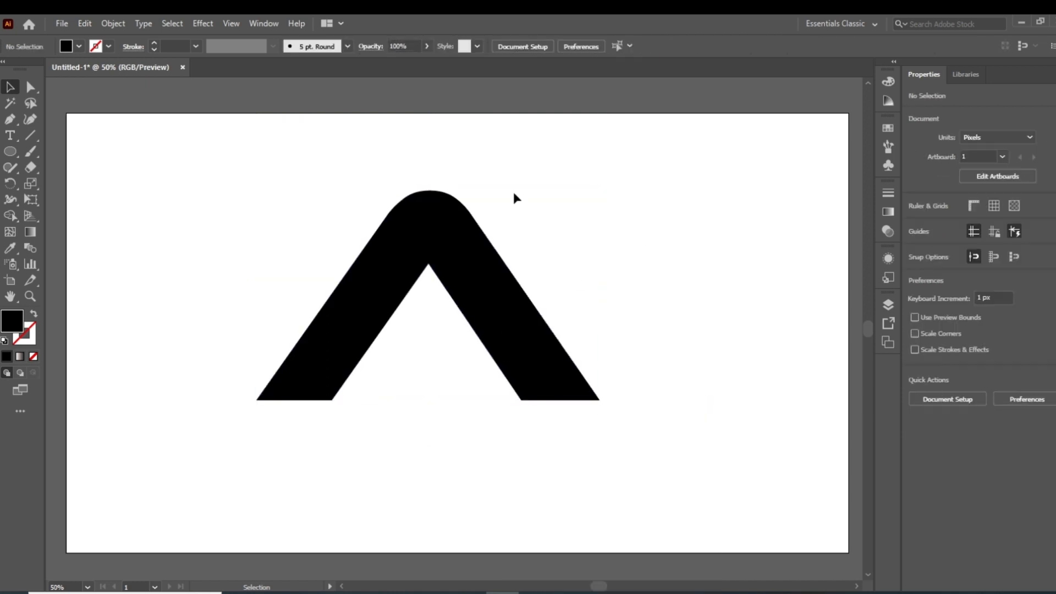
- Draw a rounded rectangle about 223 by 137 px to the right of the inverted V
left_click_drag(11, 154, 78, 168)
left_click_drag(592, 181, 729, 264)
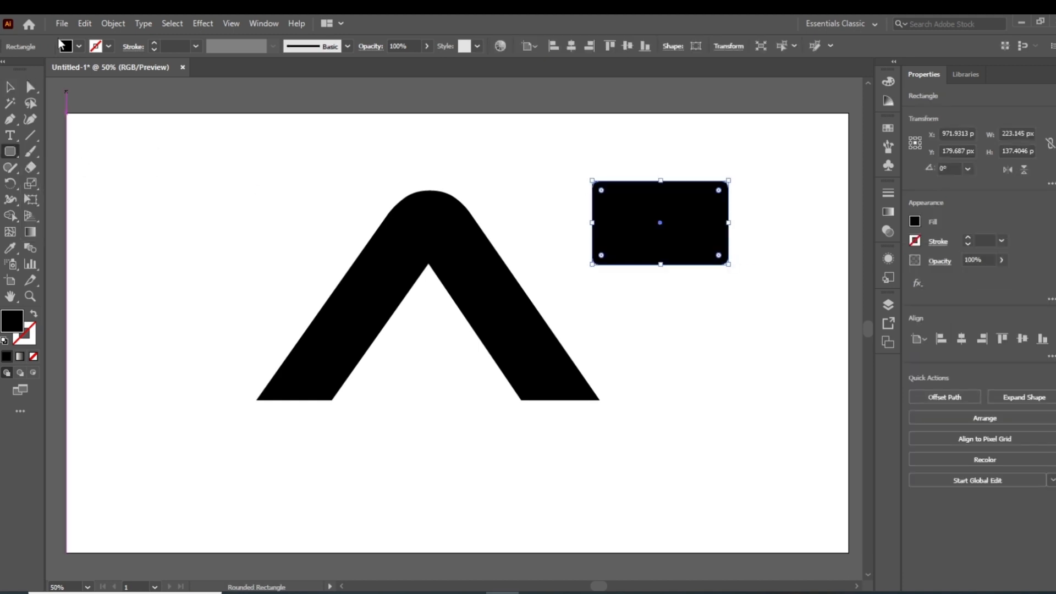
- Split the rounded rectangle into a grid of 2 rows and 2 columns with an 8 px row gutter and a matching column gutter
left_click(116, 25)
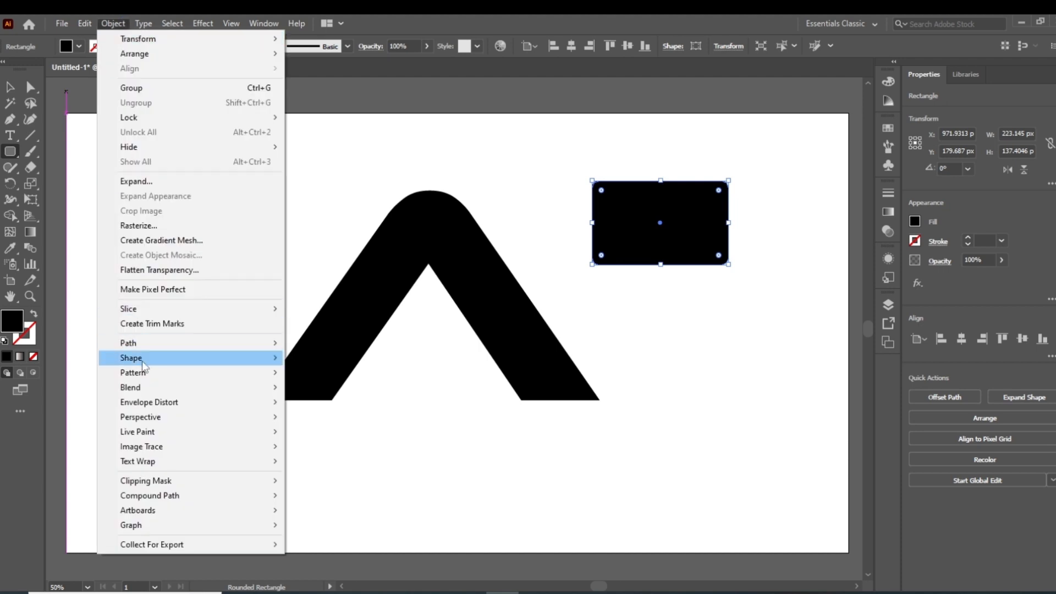
mouse_move(138, 348)
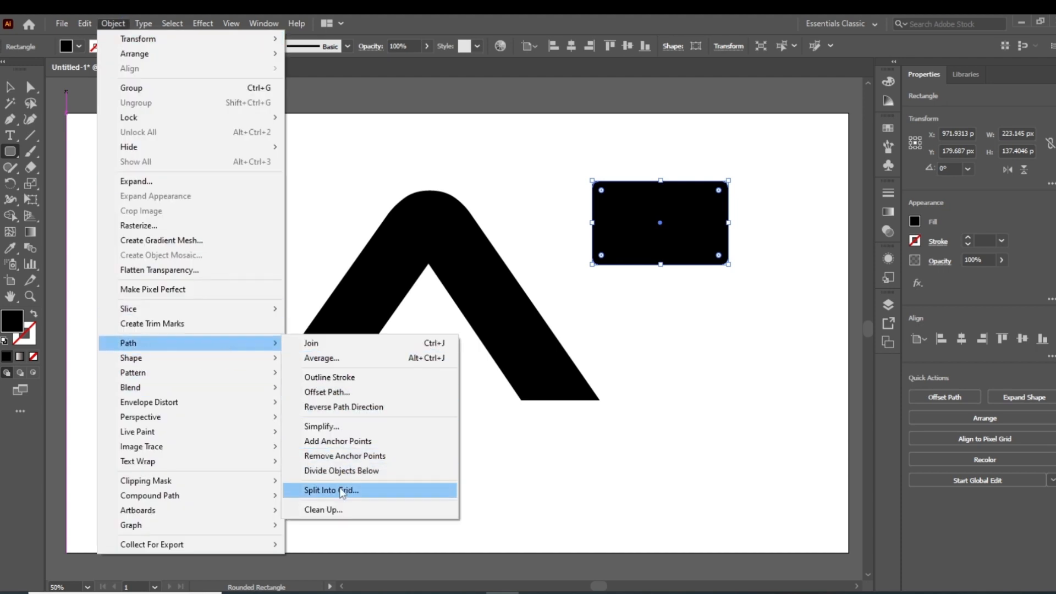
left_click(361, 498)
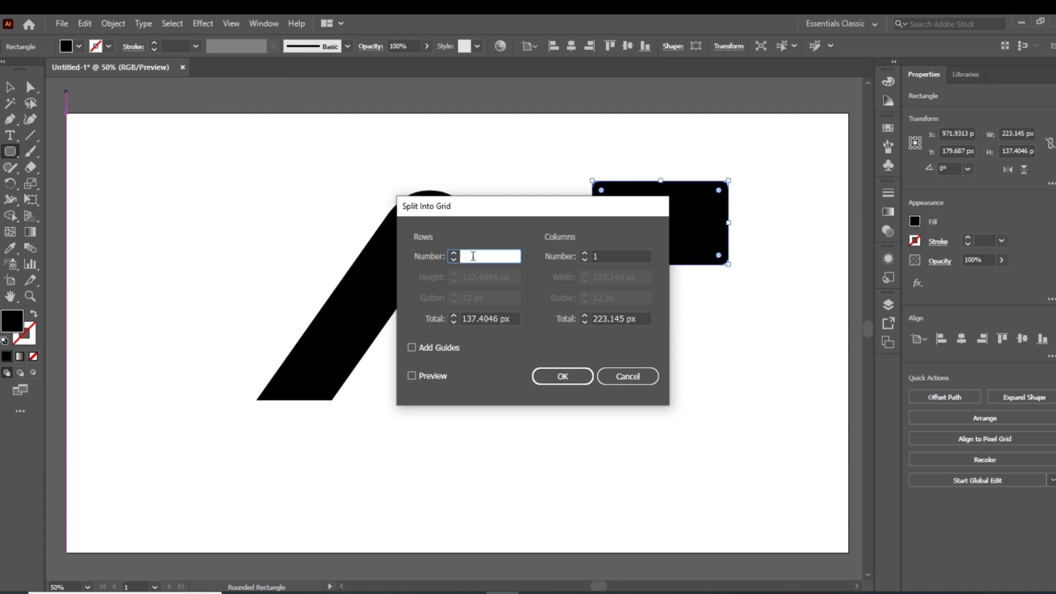
type("2")
left_click(605, 257)
type("2")
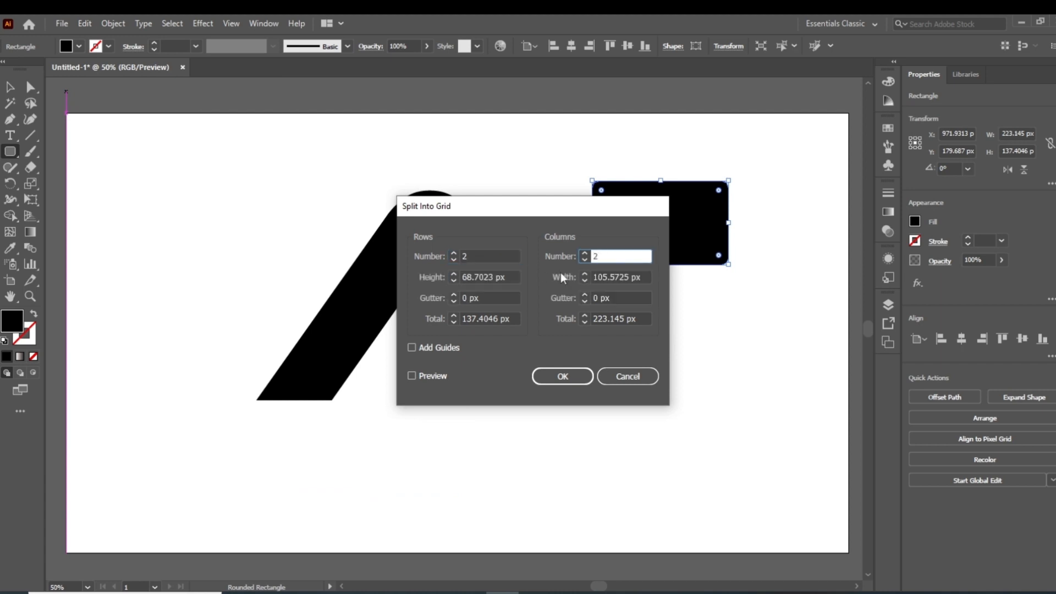
left_click(469, 297)
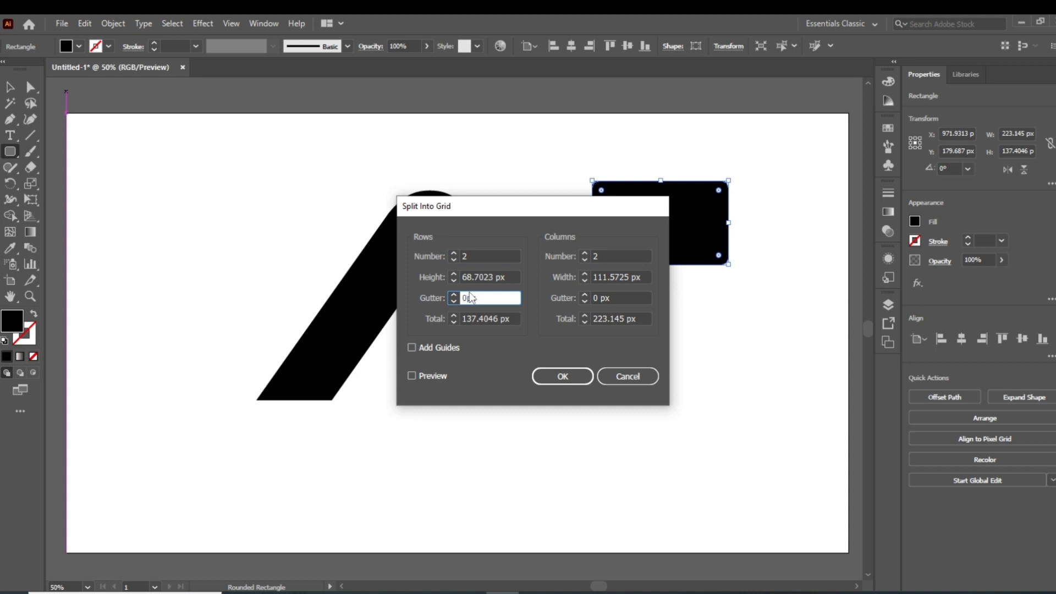
type("8")
left_click(600, 300)
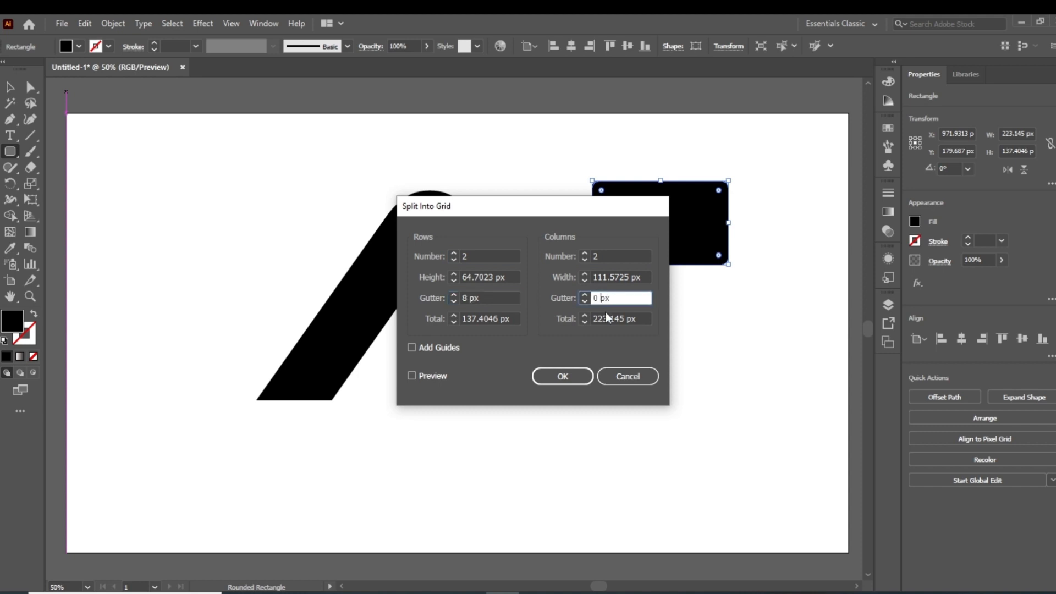
type("4")
left_click(563, 376)
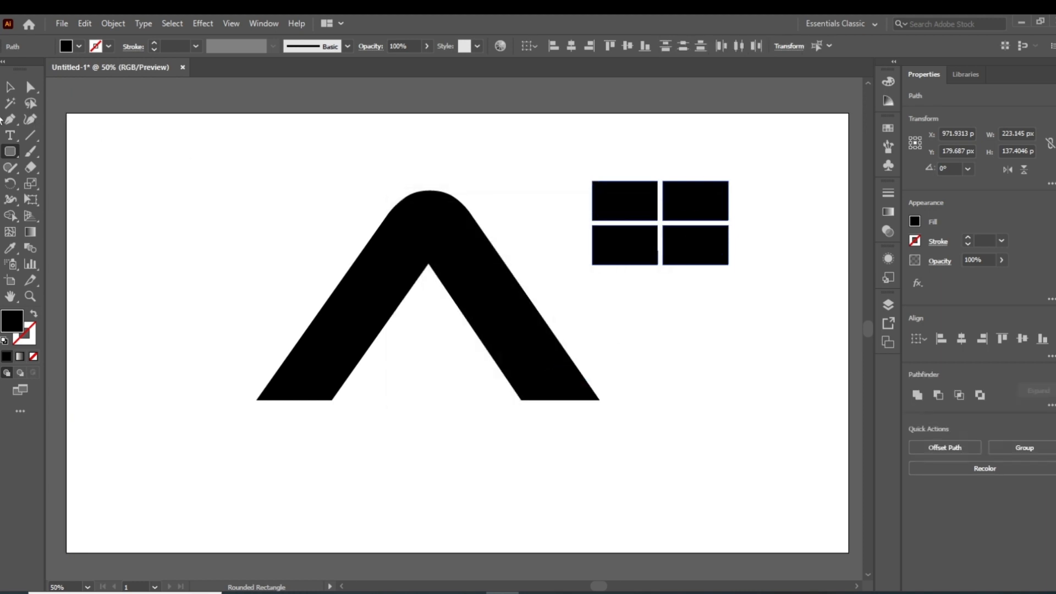
- Round the outer corners of the four-tile window to about 31 px and group the tiles
key("a")
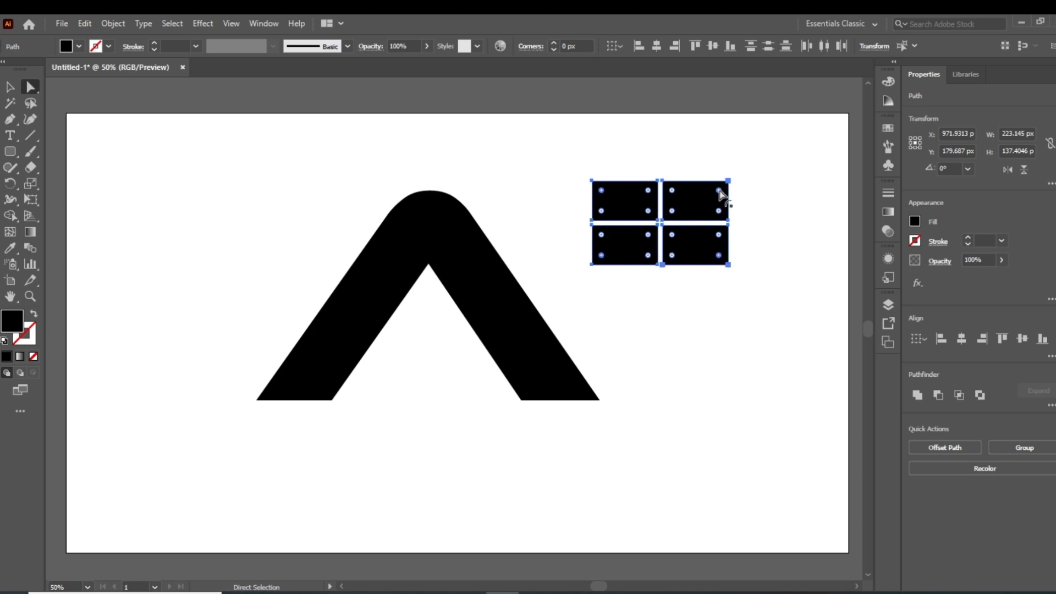
left_click_drag(719, 190, 712, 201)
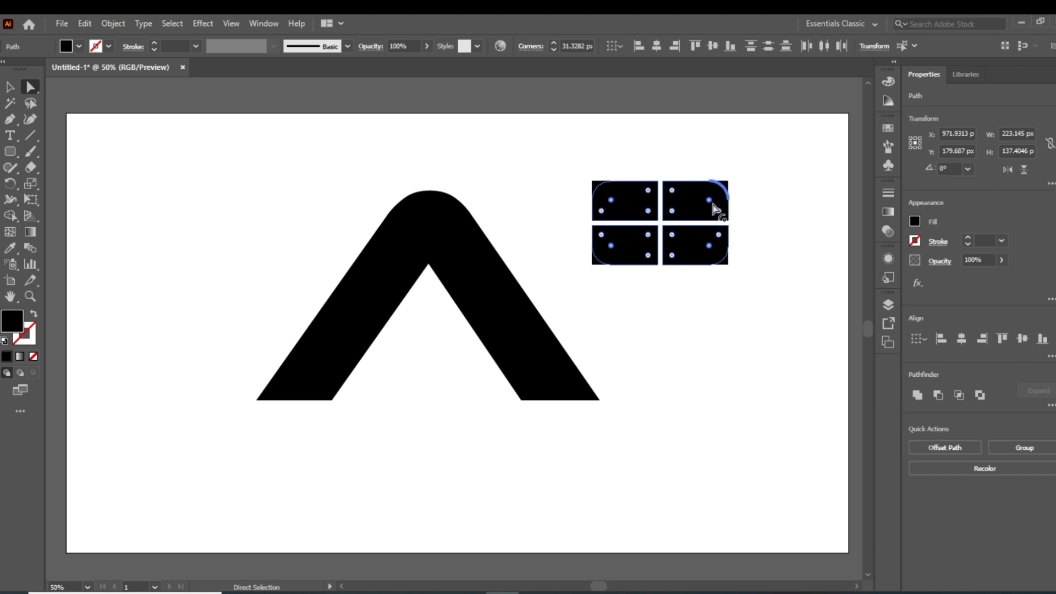
key("v")
left_click_drag(545, 160, 771, 288)
right_click(689, 216)
left_click(740, 285)
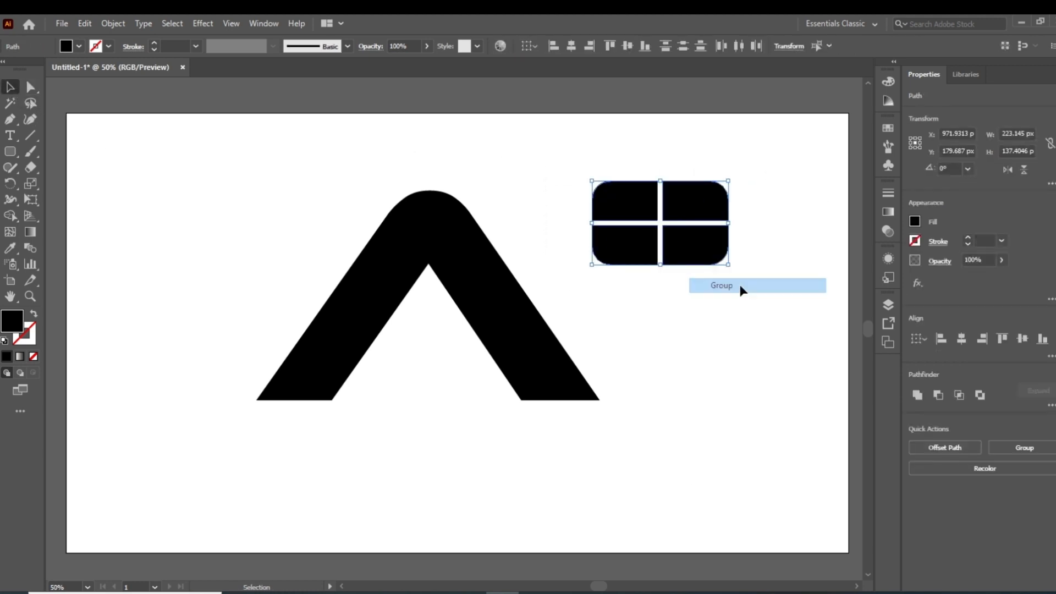
- Shrink the window group to about 173 px wide and place it centred beneath the inverted V's opening
left_click_drag(731, 270, 452, 369)
left_click(703, 313)
left_click_drag(320, 214, 566, 438)
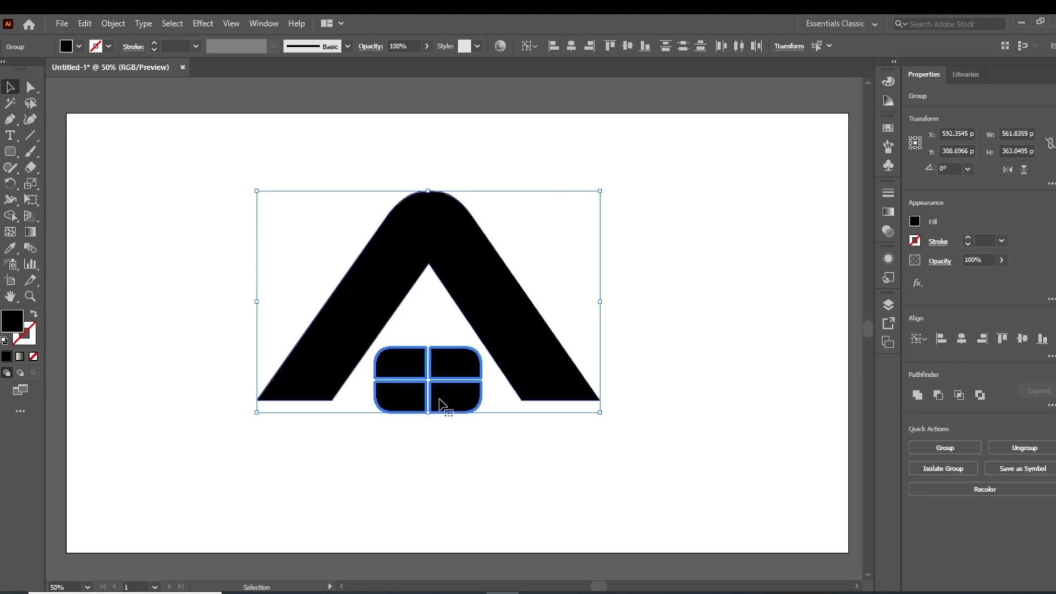
left_click(463, 493)
- Move the window group up, then align it with the inverted V along their bottom edges and horizontal centres
left_click(448, 372)
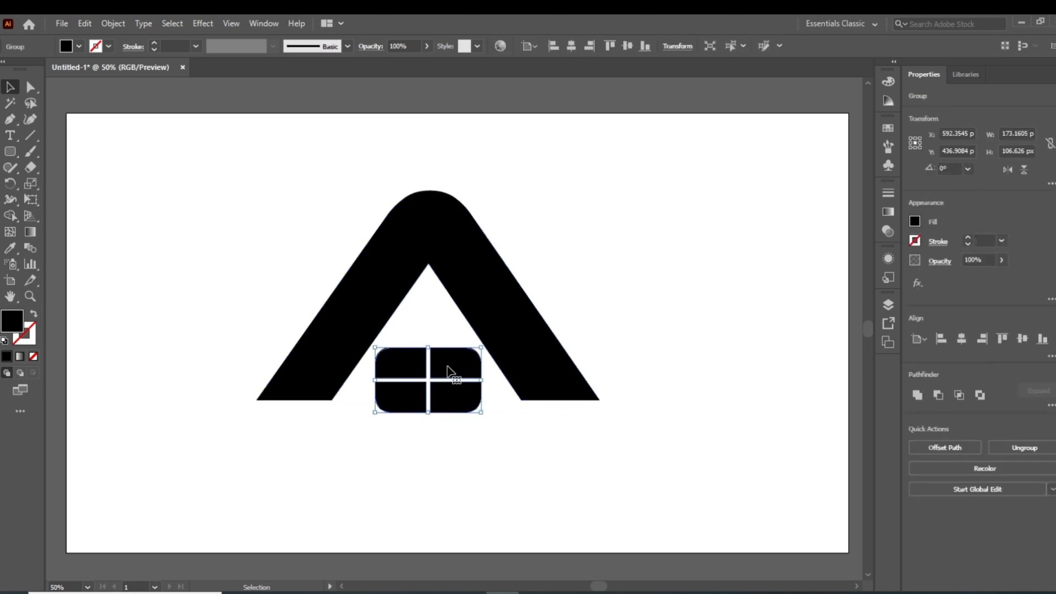
left_click(447, 359, "shift")
left_click(451, 362)
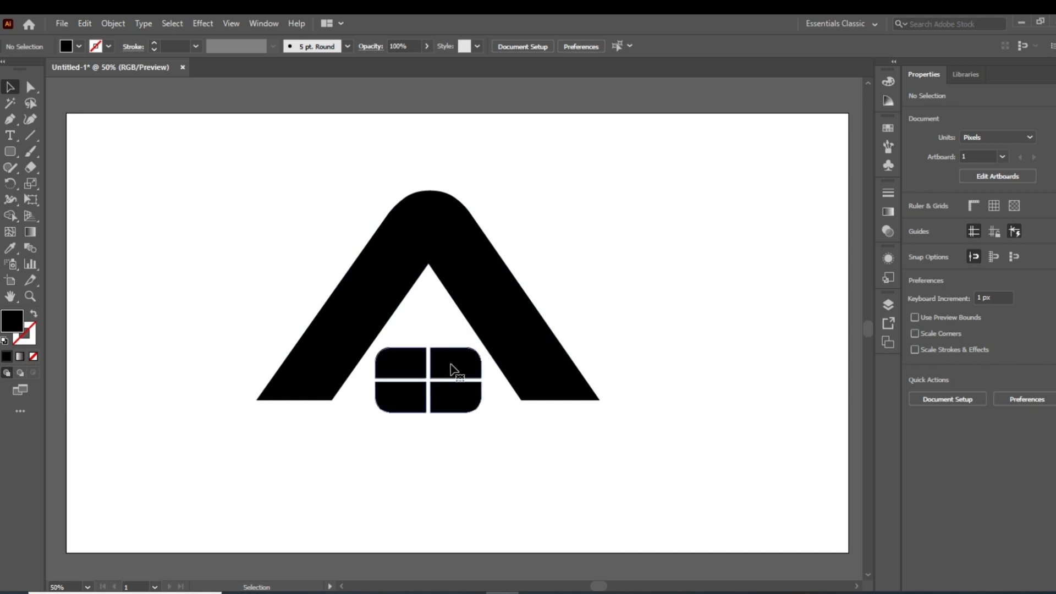
left_click_drag(451, 362, 449, 347)
left_click(642, 304)
left_click_drag(259, 203, 628, 450)
left_click(643, 46)
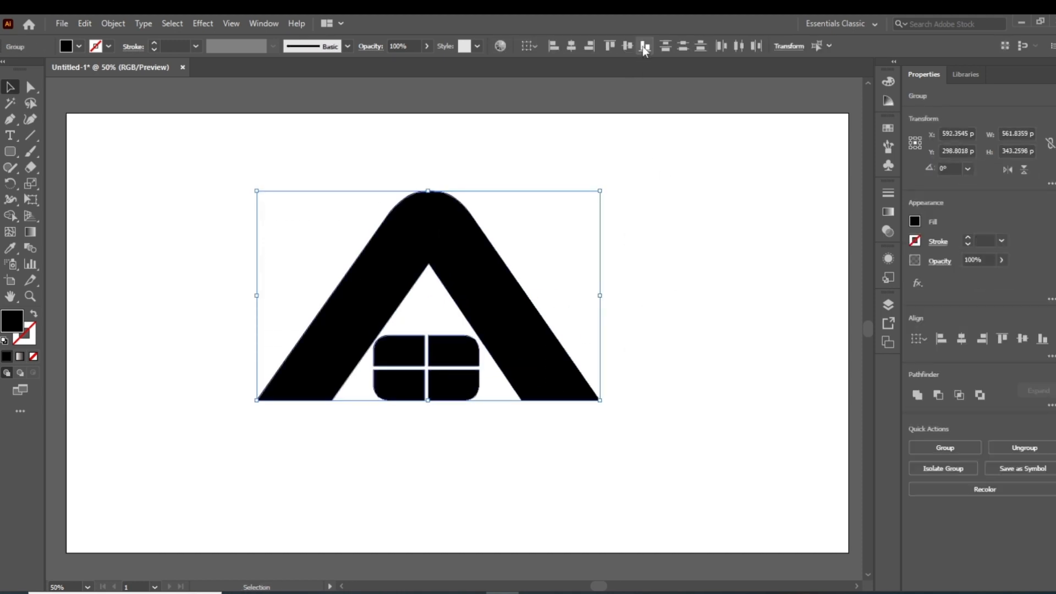
left_click(572, 46)
left_click(698, 312)
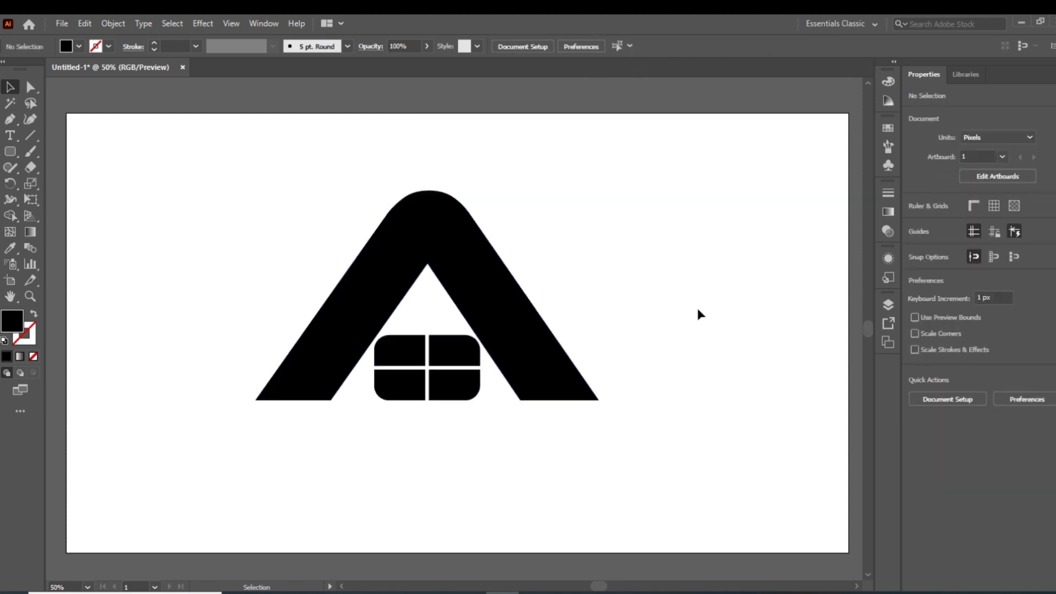
- Shrink the window group slightly and align its bottom edge with the inverted V's base
left_click(468, 385)
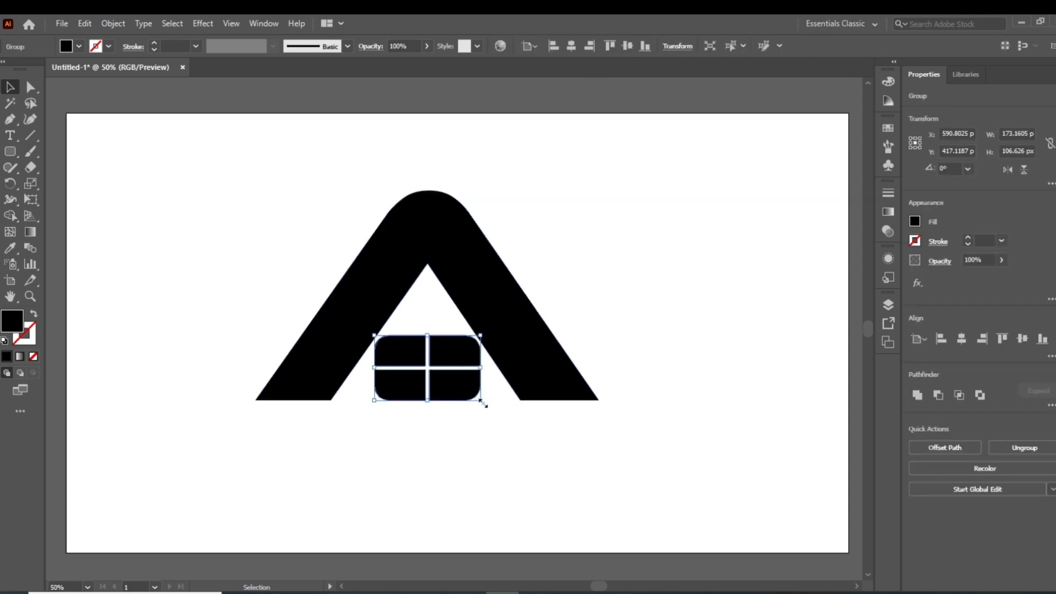
left_click_drag(482, 403, 476, 398)
left_click_drag(252, 213, 669, 326)
left_click(645, 48)
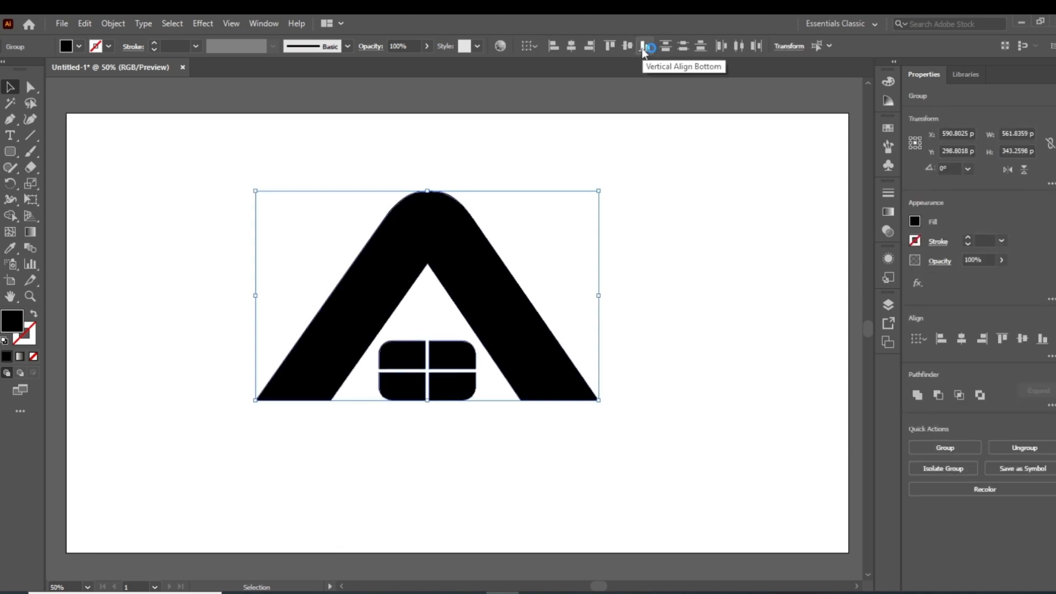
left_click(676, 284)
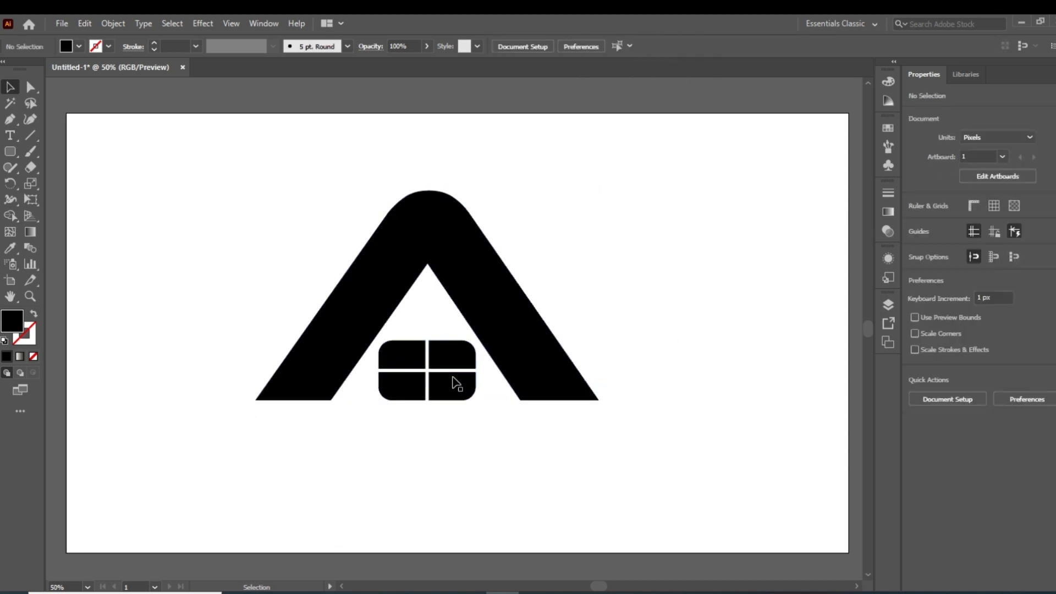
- Scale the inverted V and window together to about 392 px wide and move them to the artboard's upper-left corner
left_click_drag(247, 208, 566, 374)
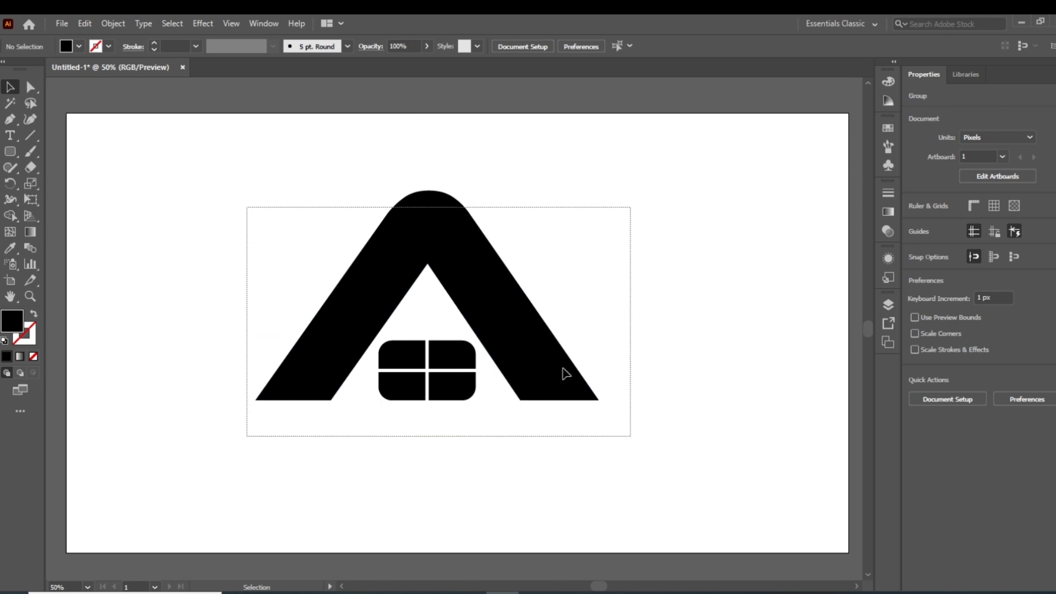
left_click_drag(507, 297, 507, 297)
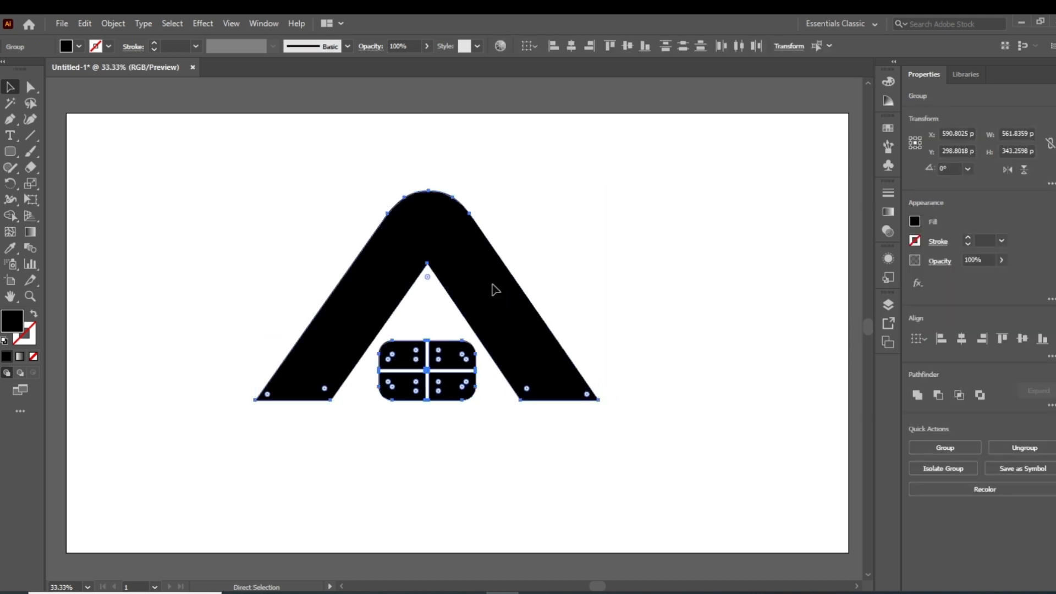
scroll(509, 396, "down", 1)
left_click_drag(570, 399, 529, 374)
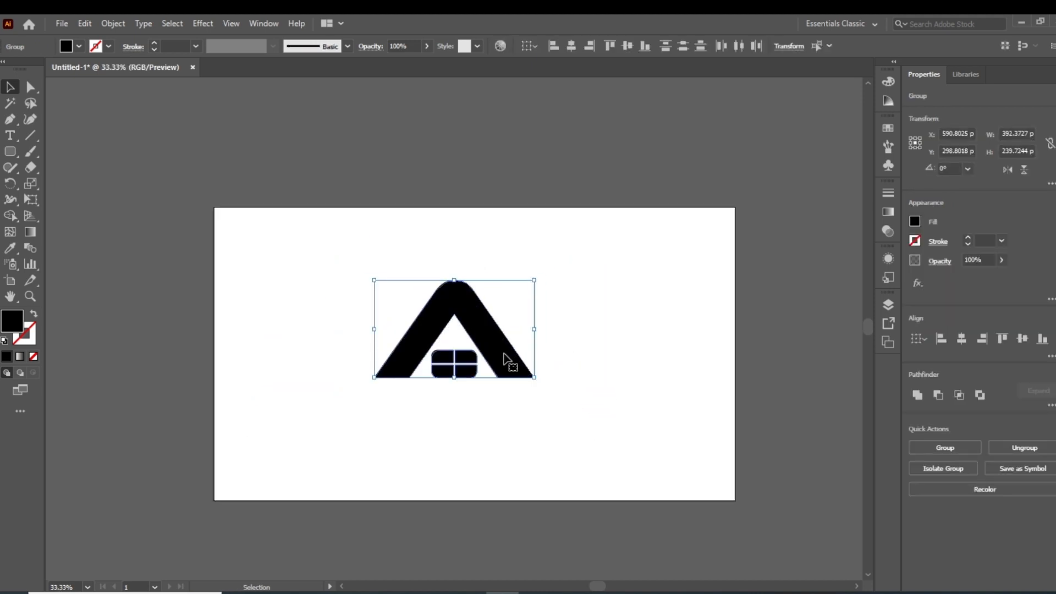
left_click_drag(455, 333, 301, 266)
left_click(275, 168)
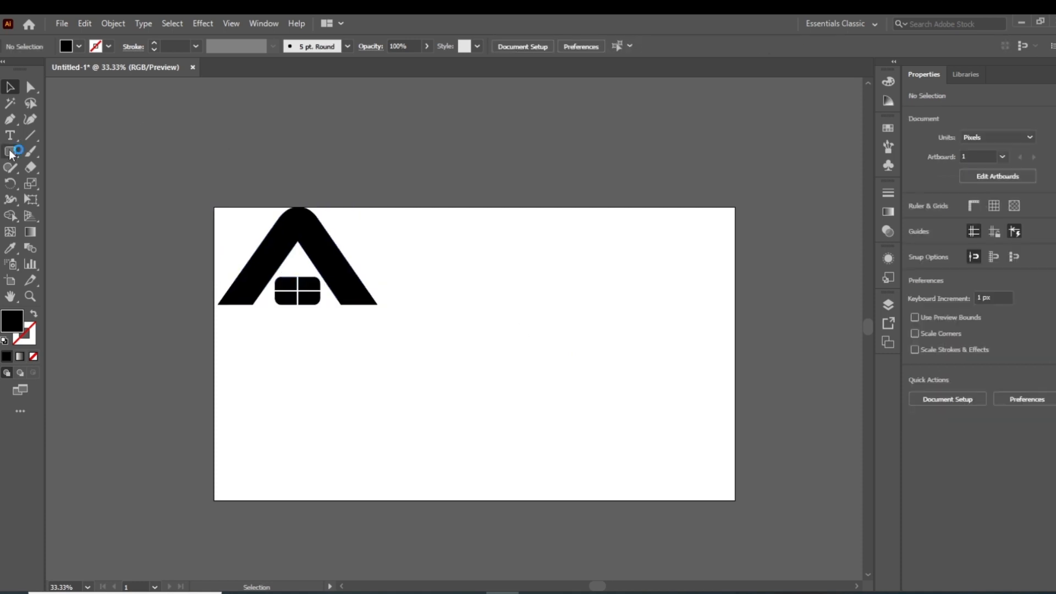
- Draw a black circle about 394 px in diameter in the lower-right area of the artboard
left_click_drag(10, 152, 38, 184)
left_click_drag(534, 292, 696, 451)
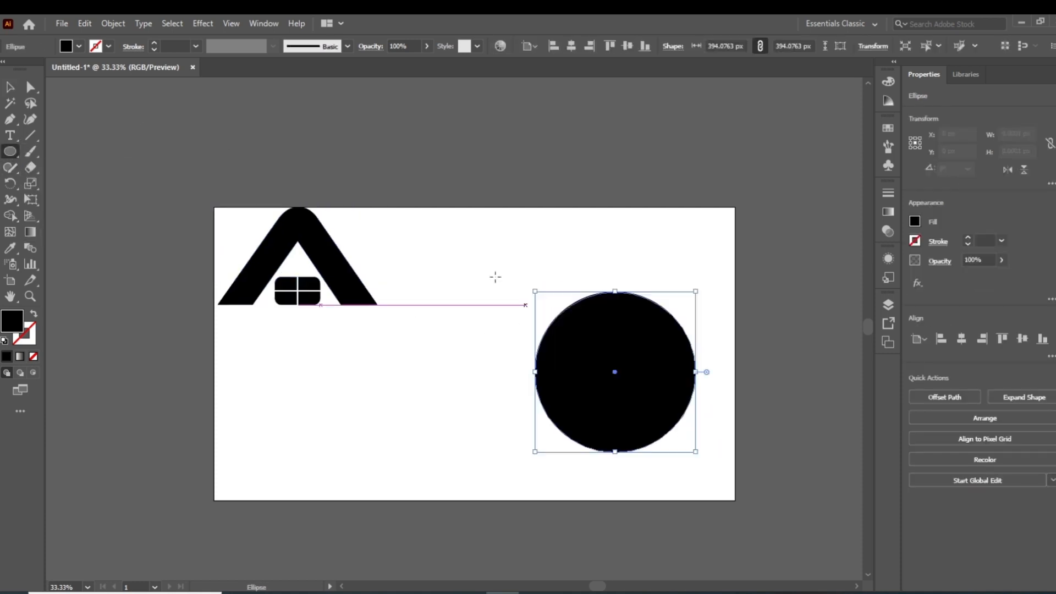
key("ctrl+=")
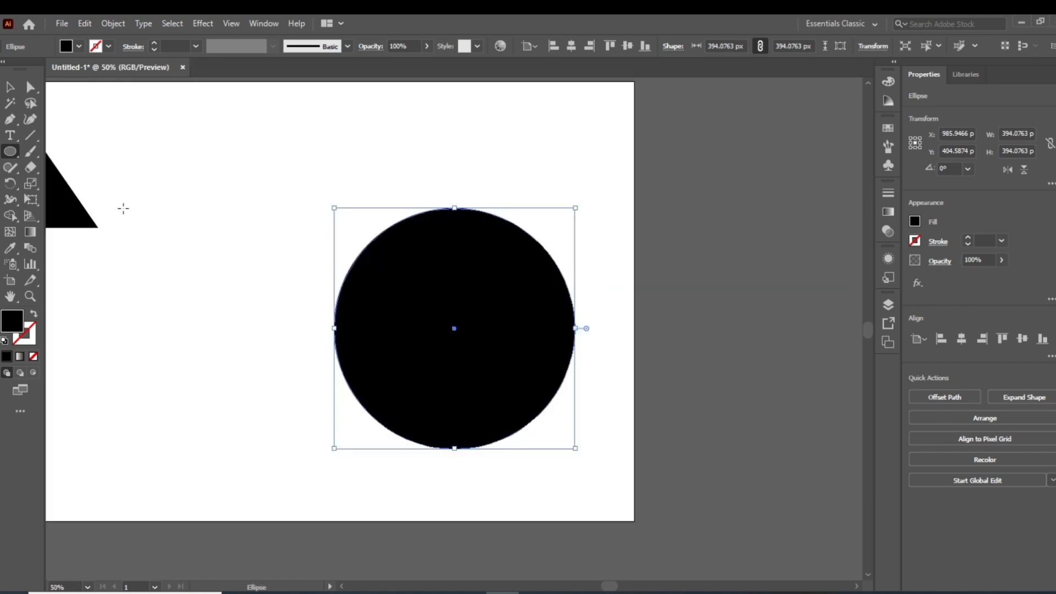
- Copy the circle and paste the duplicate in front of the original
left_click(10, 87)
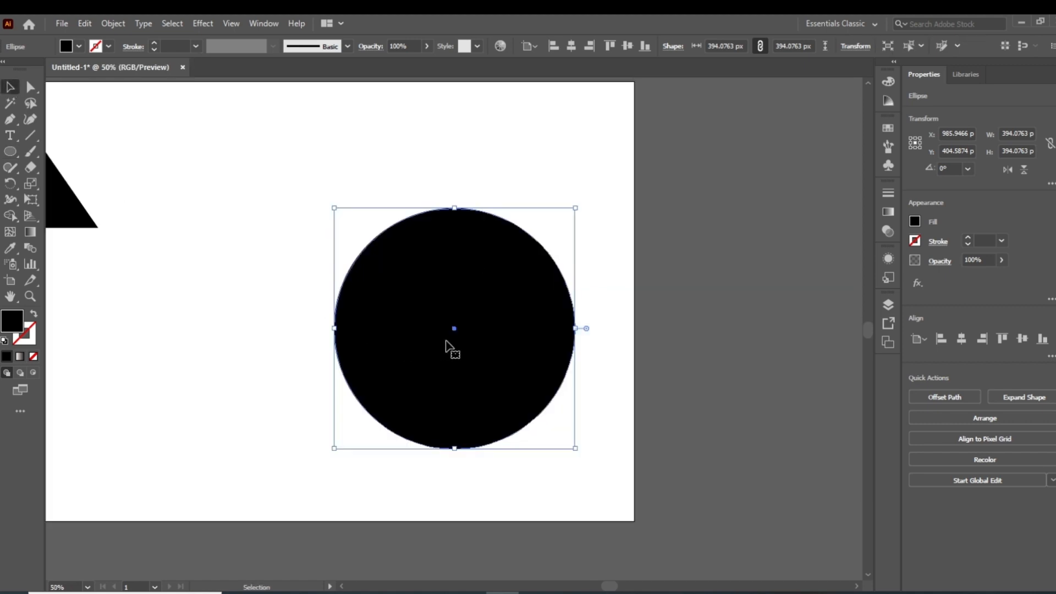
left_click(88, 25)
left_click(110, 88)
left_click(85, 23)
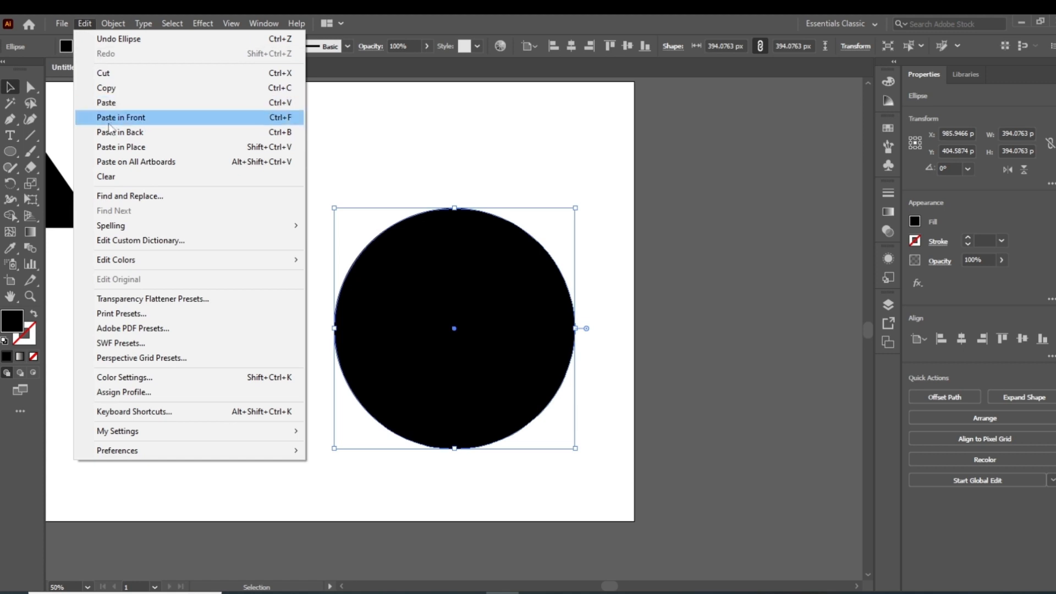
left_click(126, 117)
- Shrink the front circle from its left side to about 356 px and widen it slightly beyond the original's right edge
left_click_drag(335, 327, 358, 328)
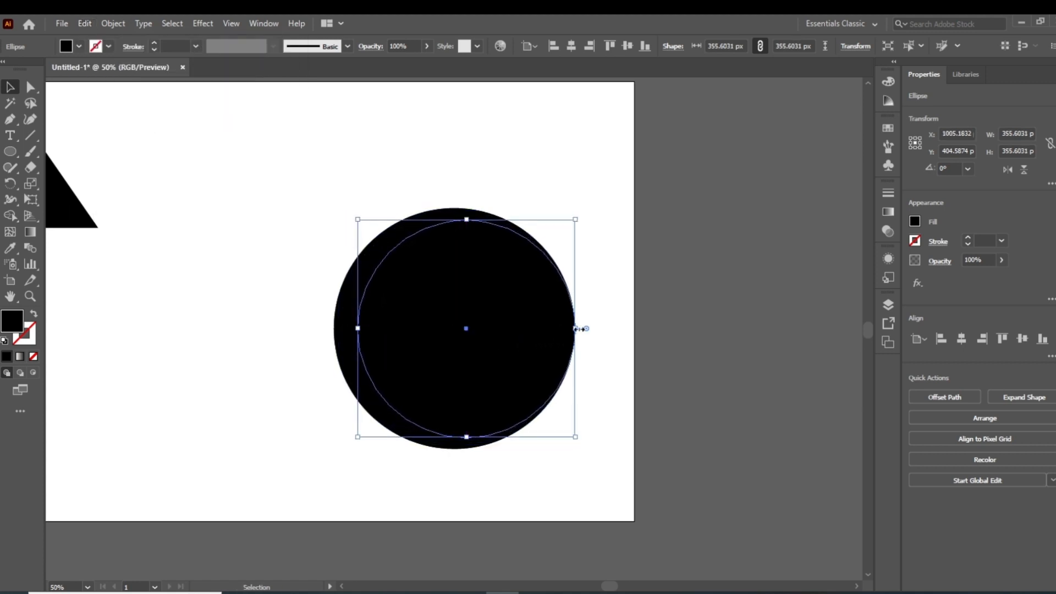
left_click_drag(576, 328, 584, 329)
left_click(565, 182)
- Select both circles and remove the front shape and the right sliver with the Shape Builder tool, leaving a crescent
left_click_drag(289, 182, 593, 468)
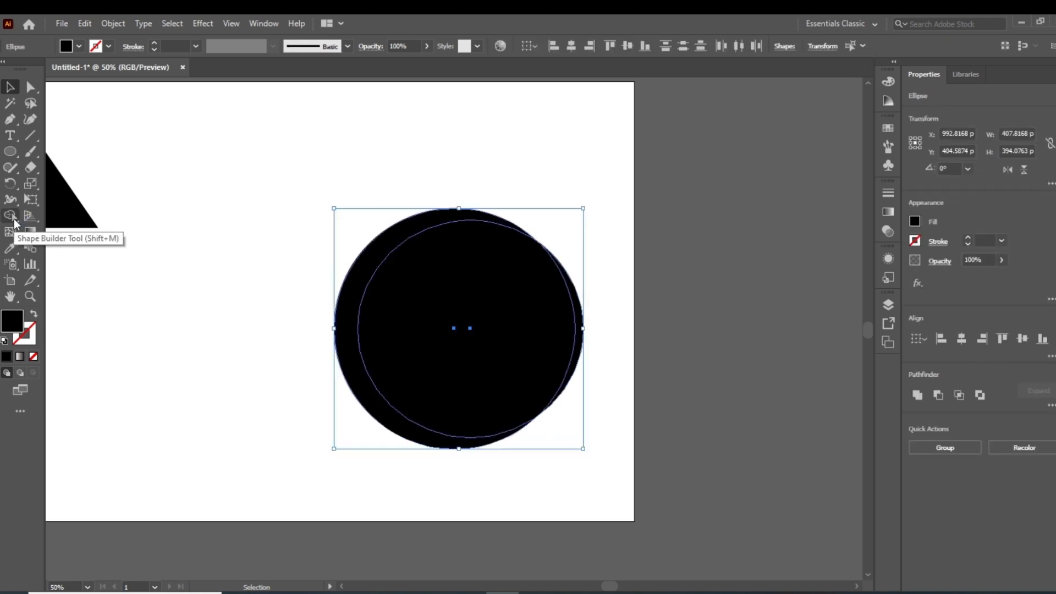
left_click(13, 220)
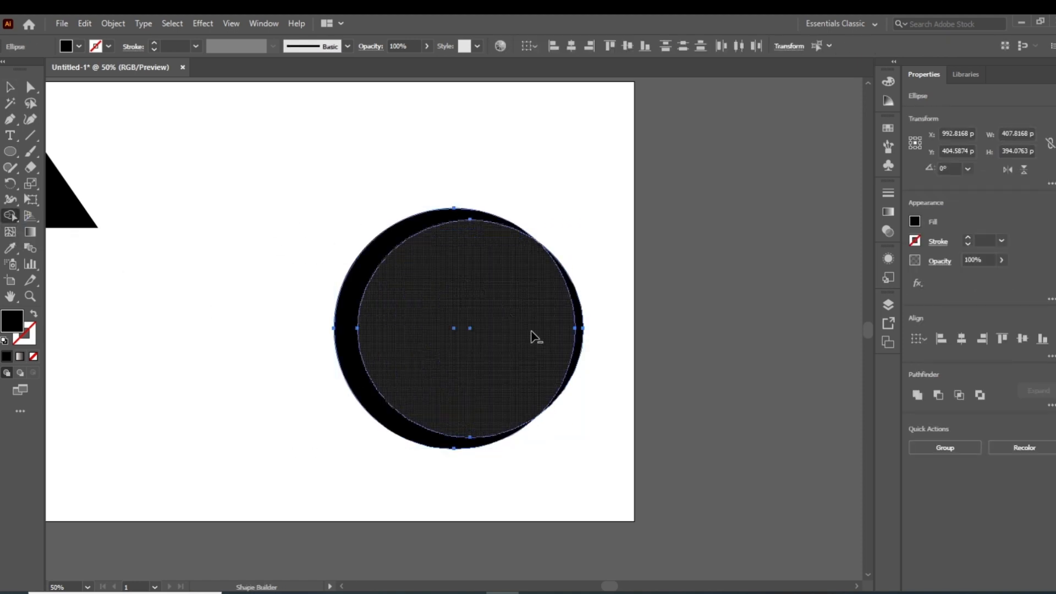
left_click_drag(532, 331, 595, 333)
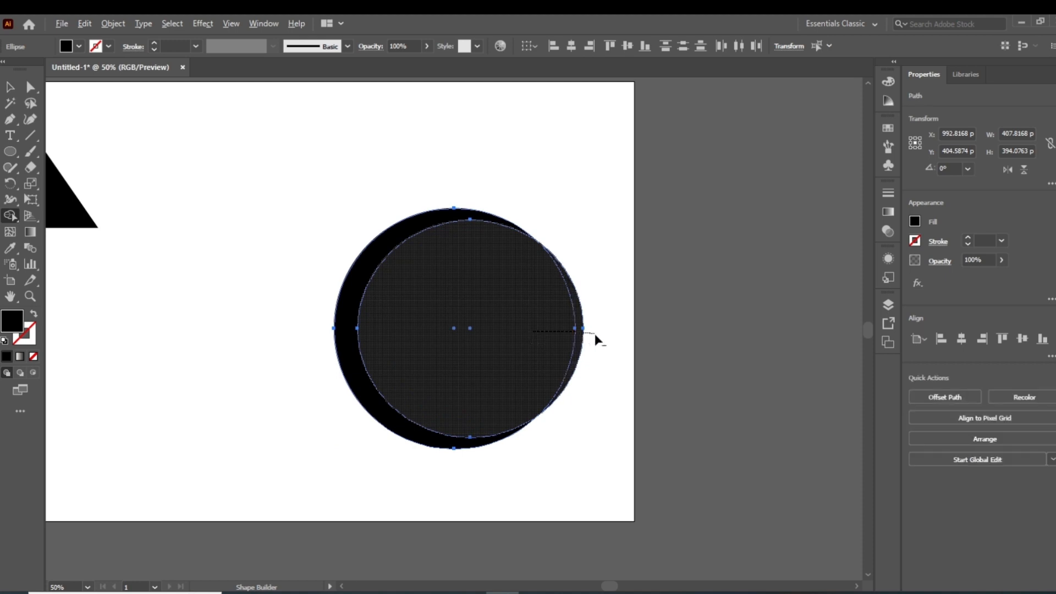
- Shear the crescent by -18° along the horizontal axis
left_click(9, 88)
right_click(384, 255)
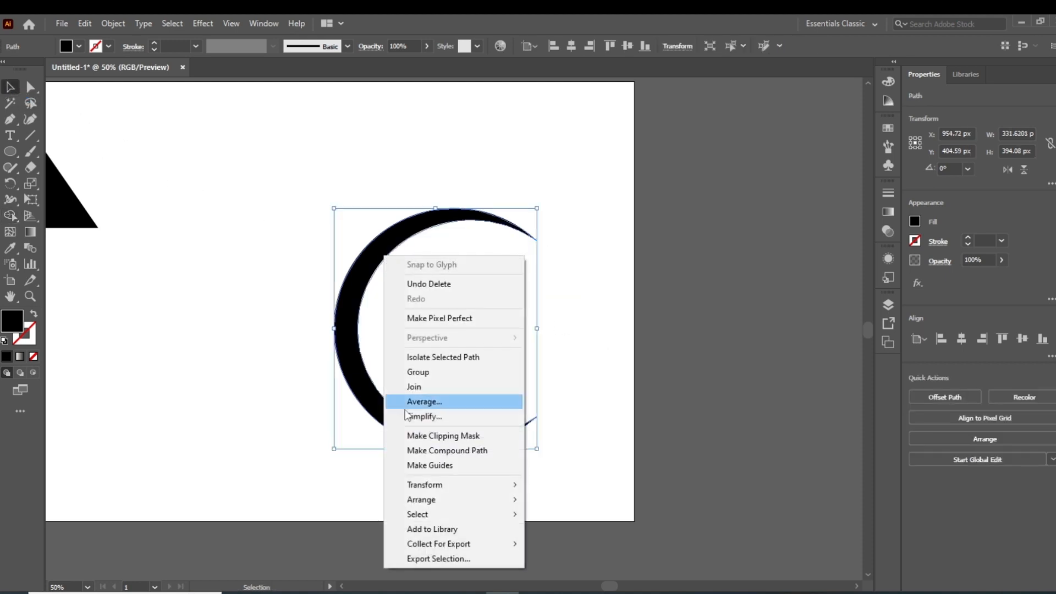
mouse_move(437, 485)
left_click(569, 559)
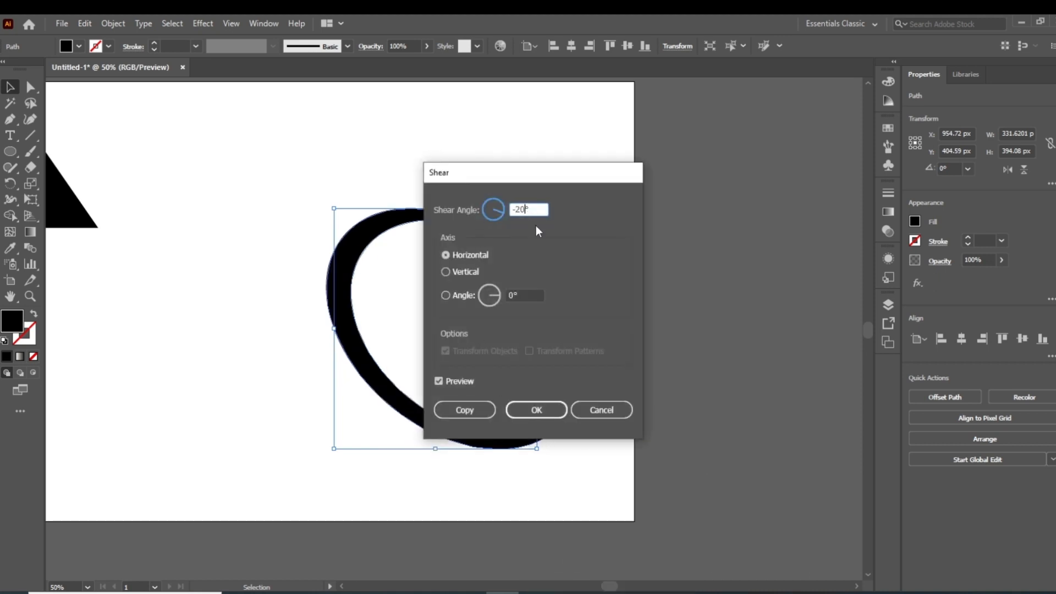
key("BackSpace")
key("BackSpace")
type("18")
left_click(536, 410)
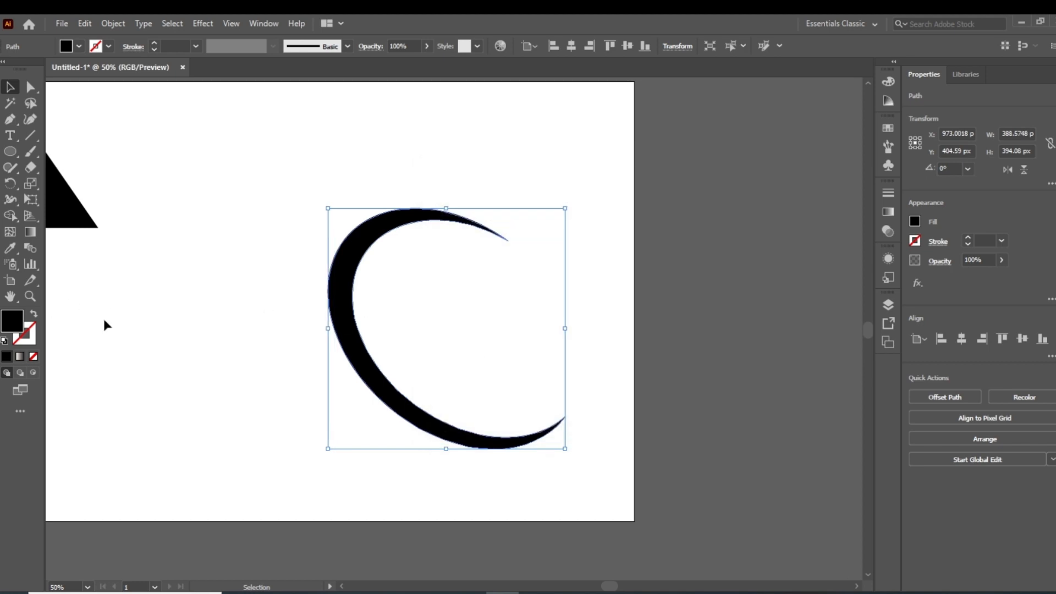
- Move the roof and window group over the crescent, and shift the crescent toward the middle of the artboard
key("ctrl+minus")
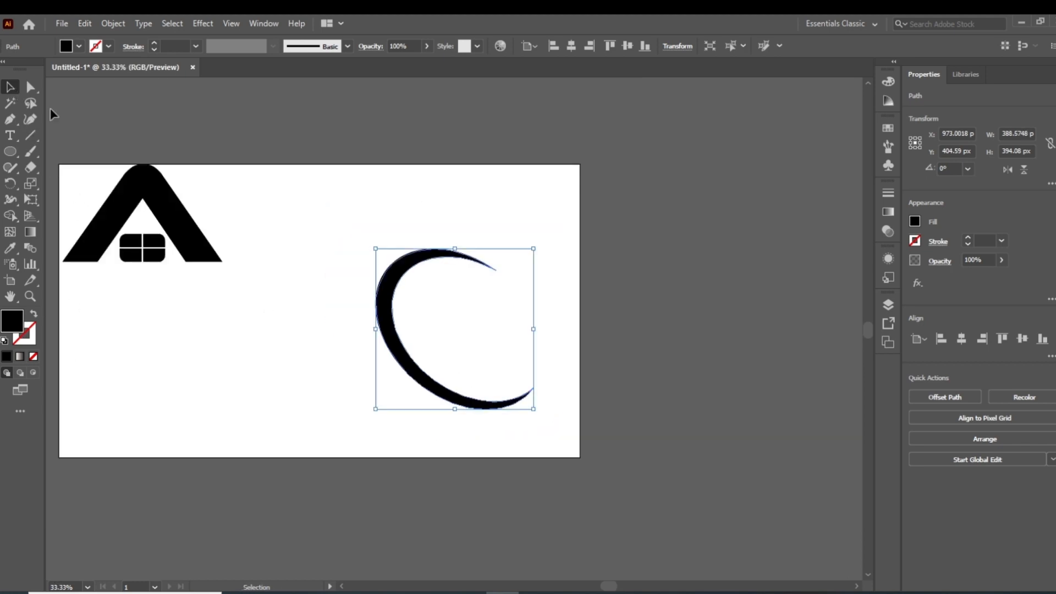
left_click_drag(194, 240, 515, 344)
key("ctrl+minus")
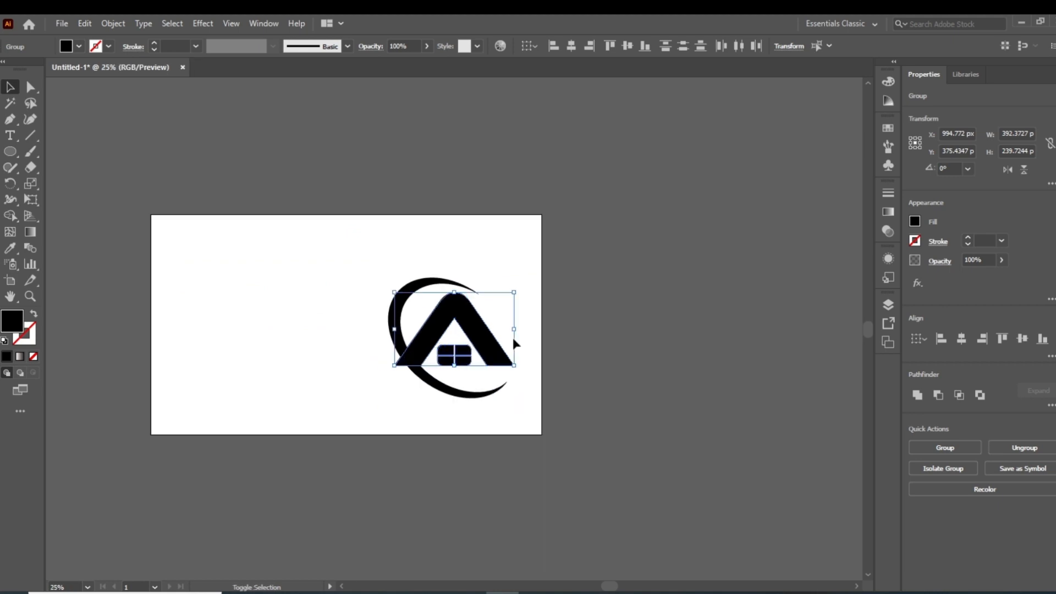
key("ctrl+plus")
key("ctrl+plus")
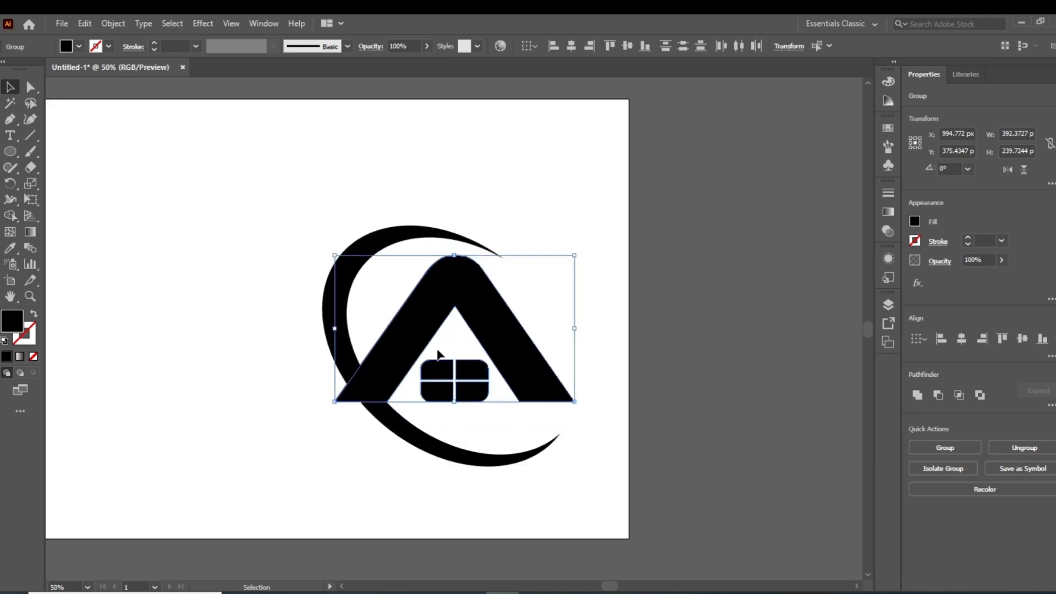
left_click_drag(397, 242, 262, 221)
left_click(377, 266)
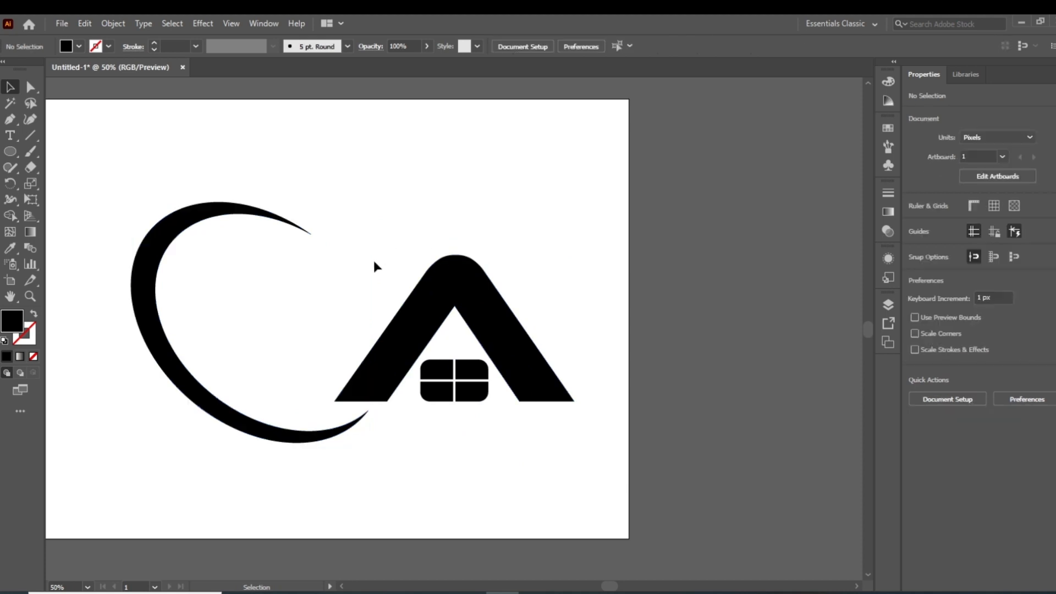
- Move the roof and window onto the crescent, and raise the roof alone by about 11 px
left_click_drag(537, 377, 341, 321)
left_click(457, 346)
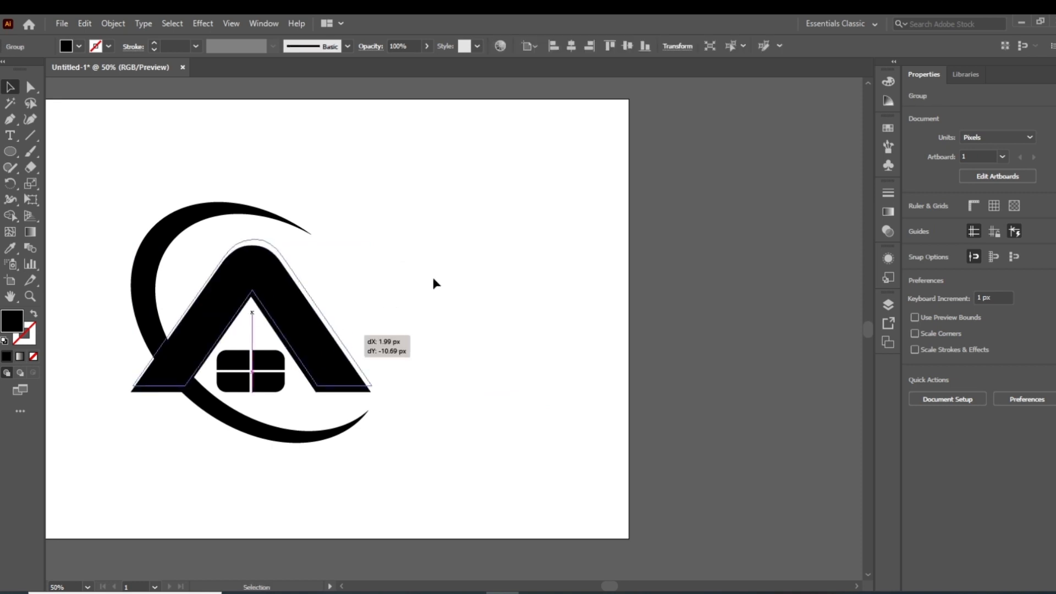
left_click(458, 334)
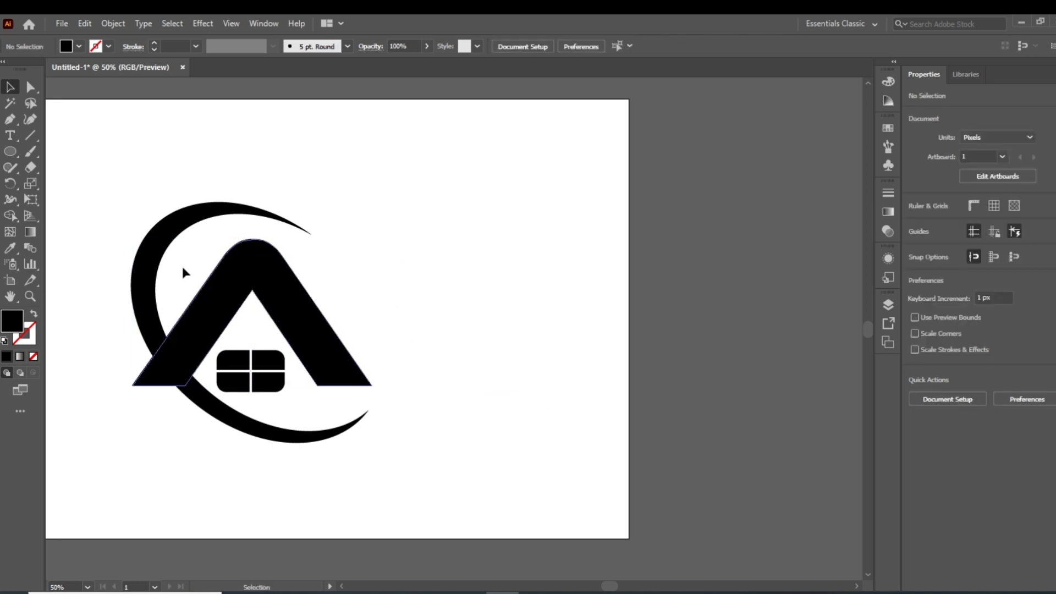
- Offset the roof's path by 7 px with miter joins
left_click(233, 293)
left_click(113, 24)
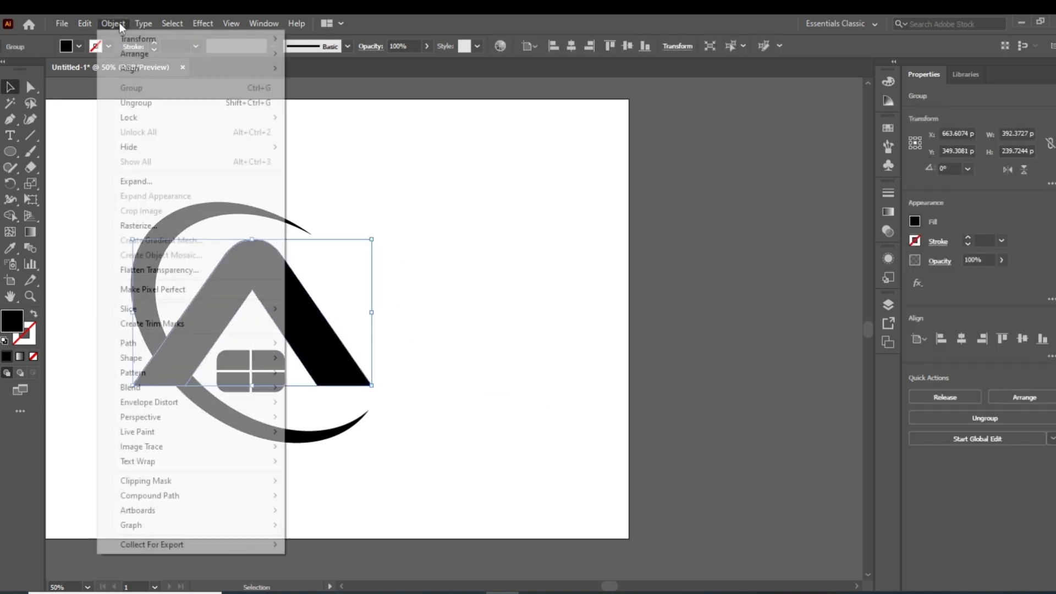
mouse_move(143, 343)
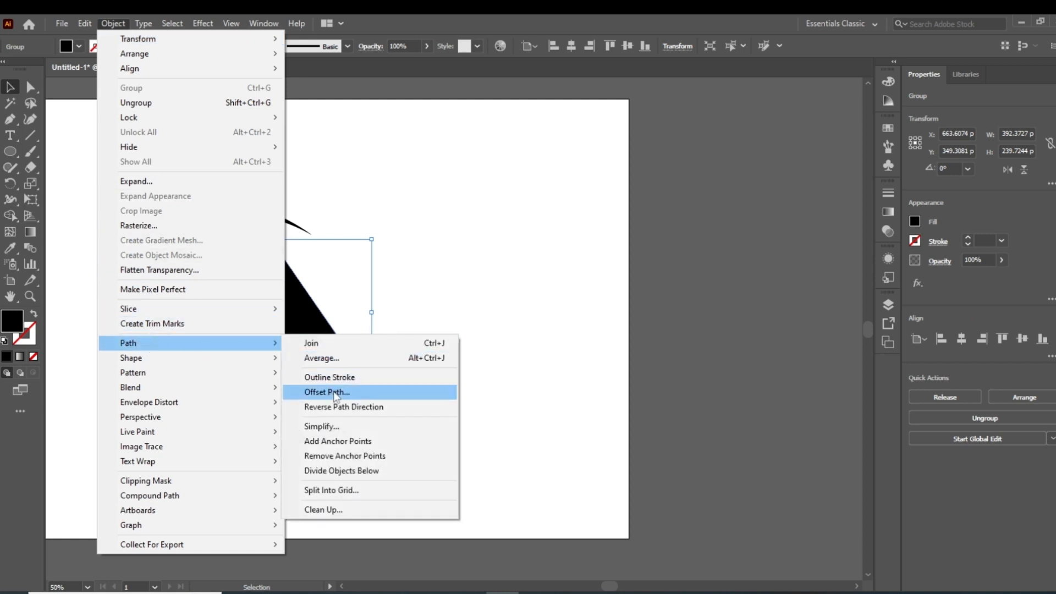
left_click(311, 384)
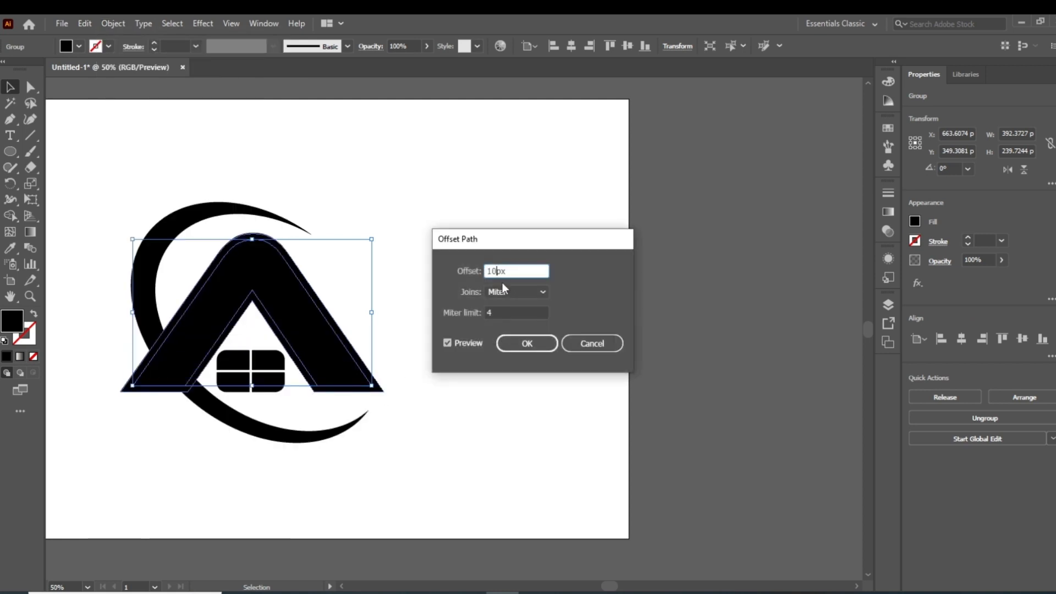
type("7")
left_click(527, 342)
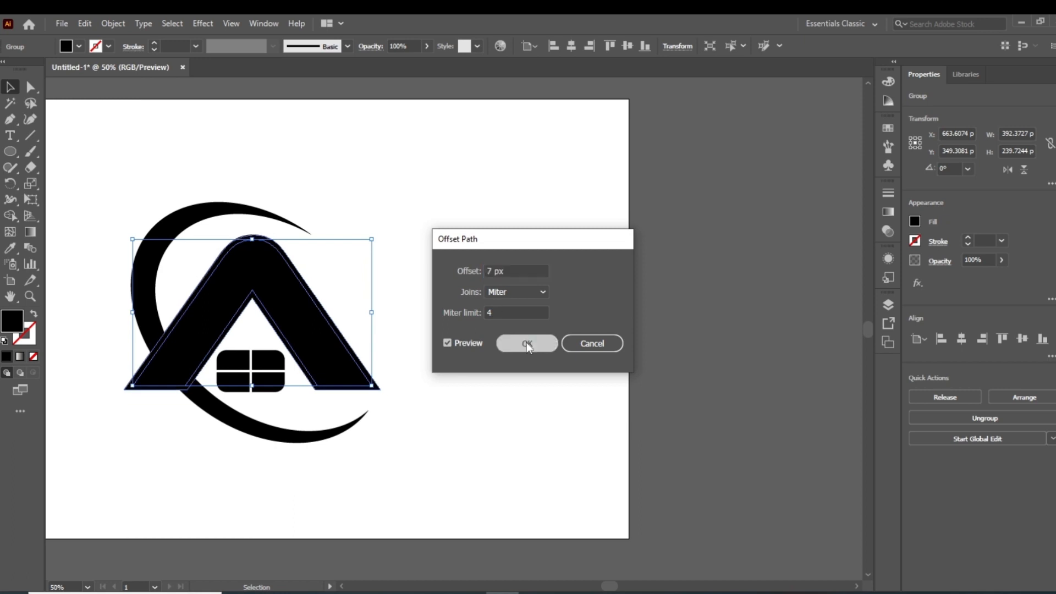
left_click(391, 236)
- Select all logo shapes and remove the offset border around the roof with the Shape Builder, leaving gaps in the crescent
left_click_drag(96, 193, 416, 513)
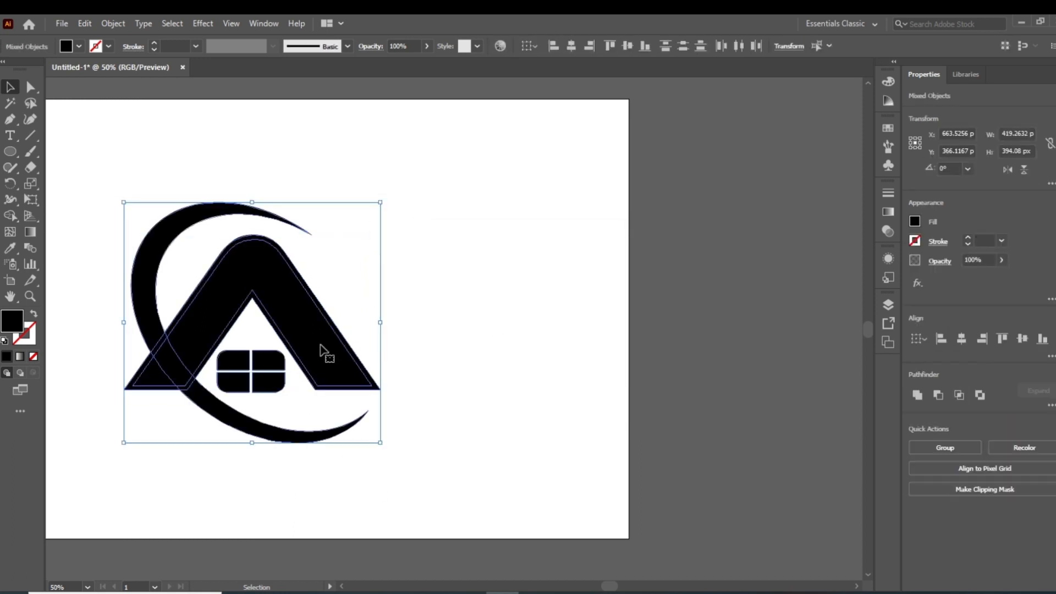
key("a")
key("ctrl+1")
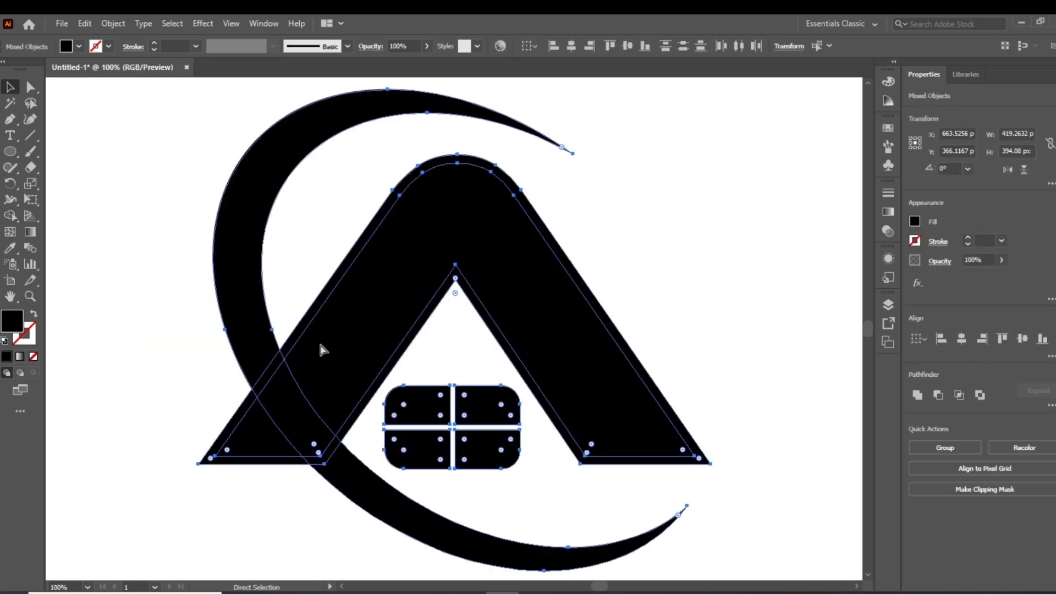
key("ctrl+equal")
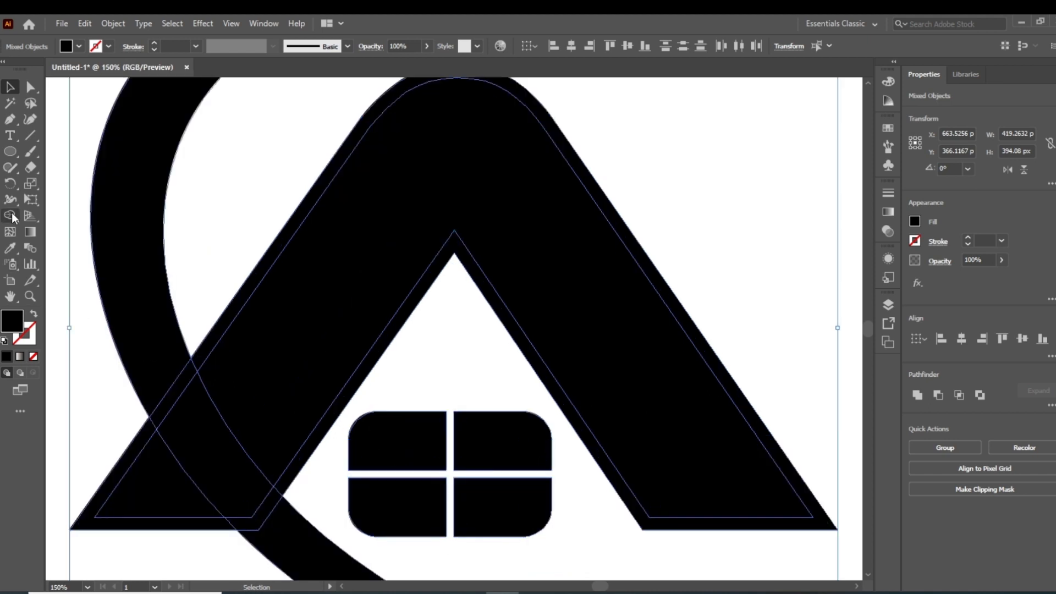
left_click(11, 215)
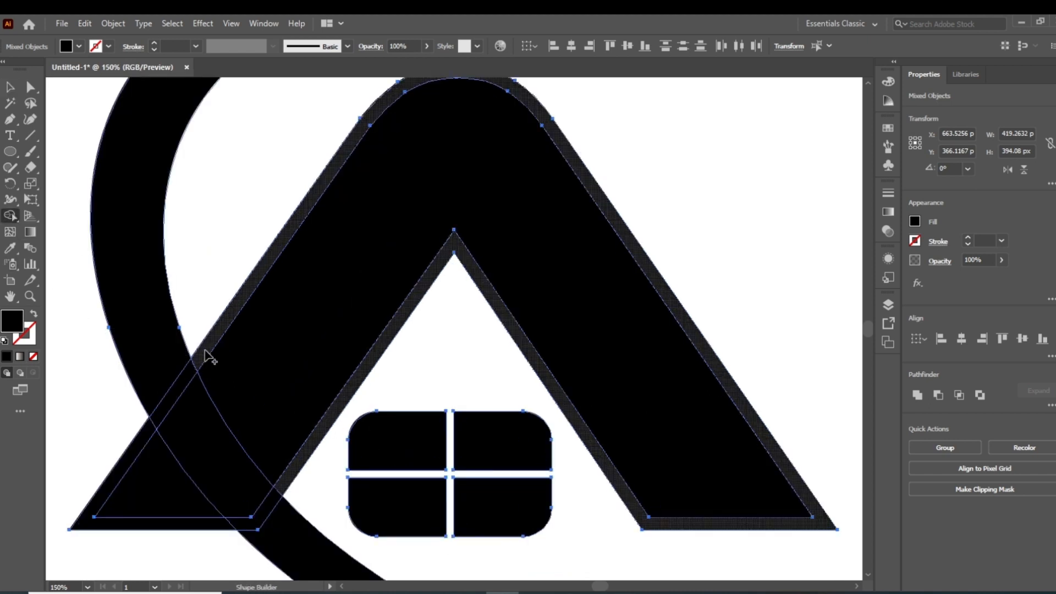
left_click(187, 378)
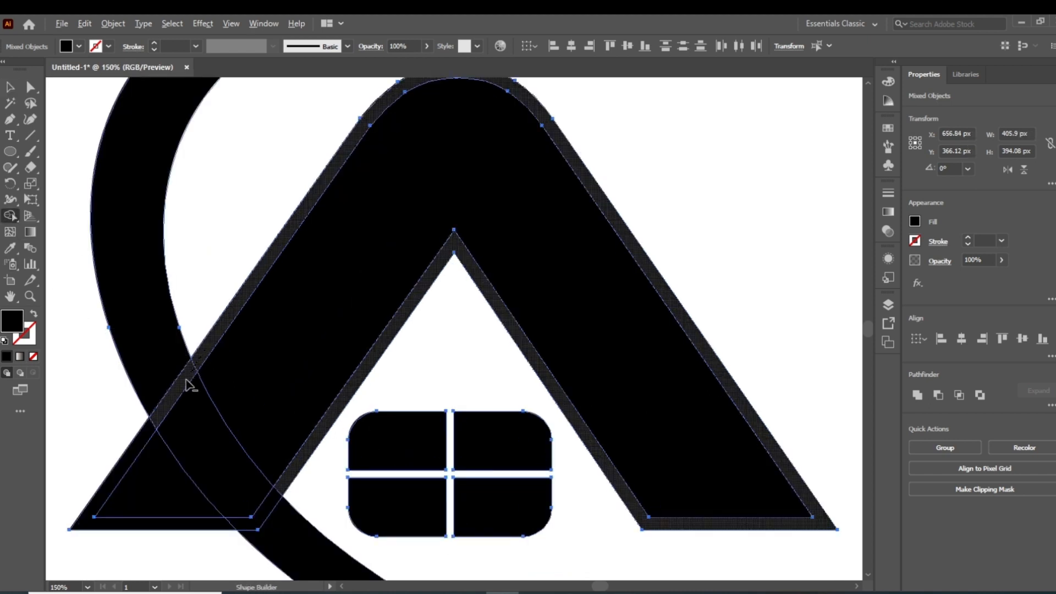
left_click(155, 432, "alt")
left_click(144, 448, "alt")
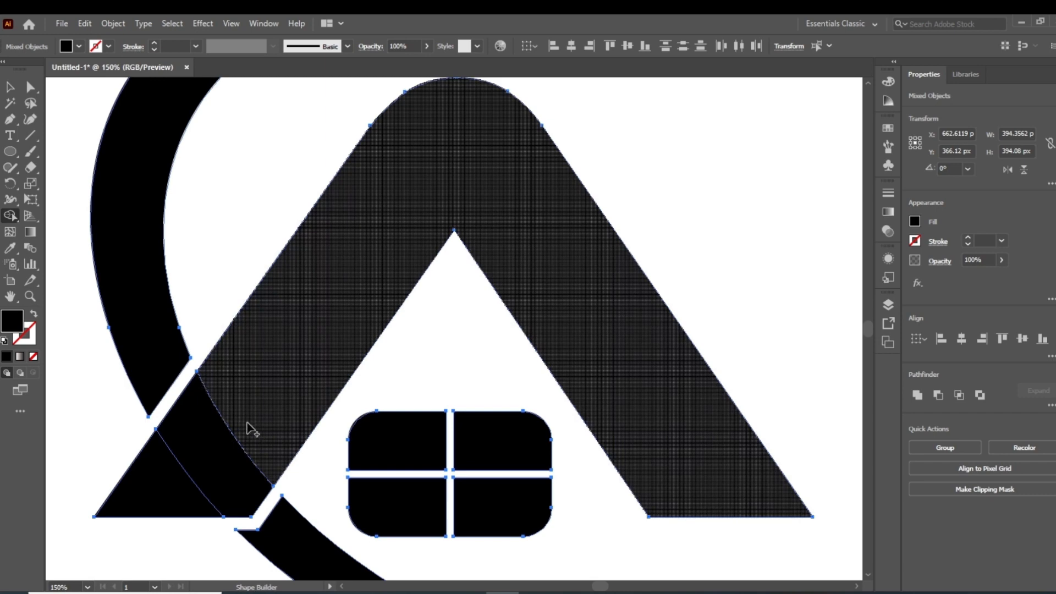
- Merge the divided pieces of the roof's left leg into the roof with the Shape Builder and deselect everything
mouse_move(252, 429)
left_mouse_down()
mouse_move(174, 483)
mouse_move(201, 456)
left_mouse_up()
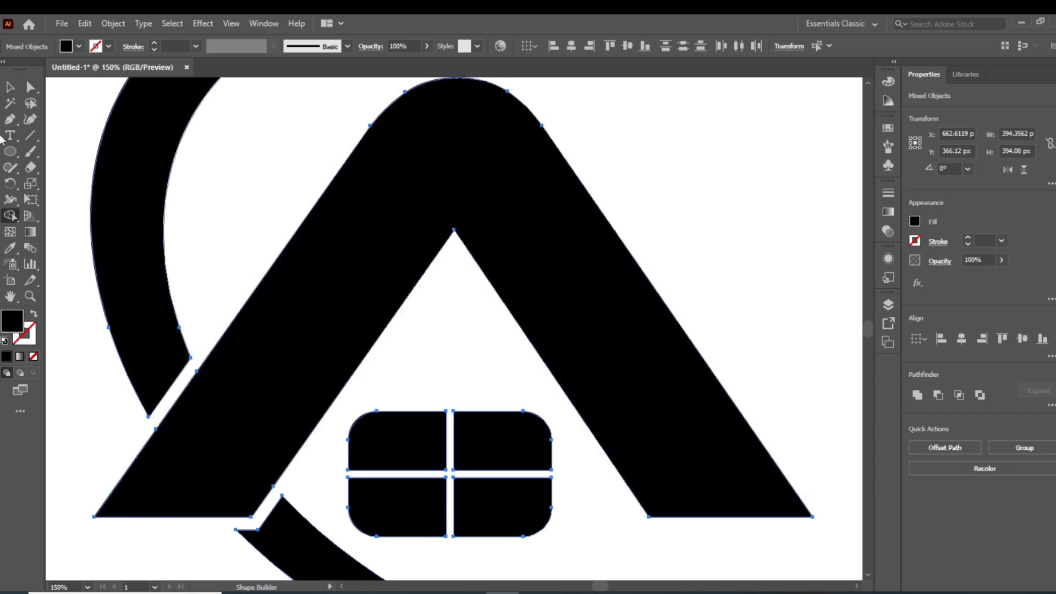
key("ctrl+shift+a")
key("v")
key("ctrl+minus")
key("ctrl+minus")
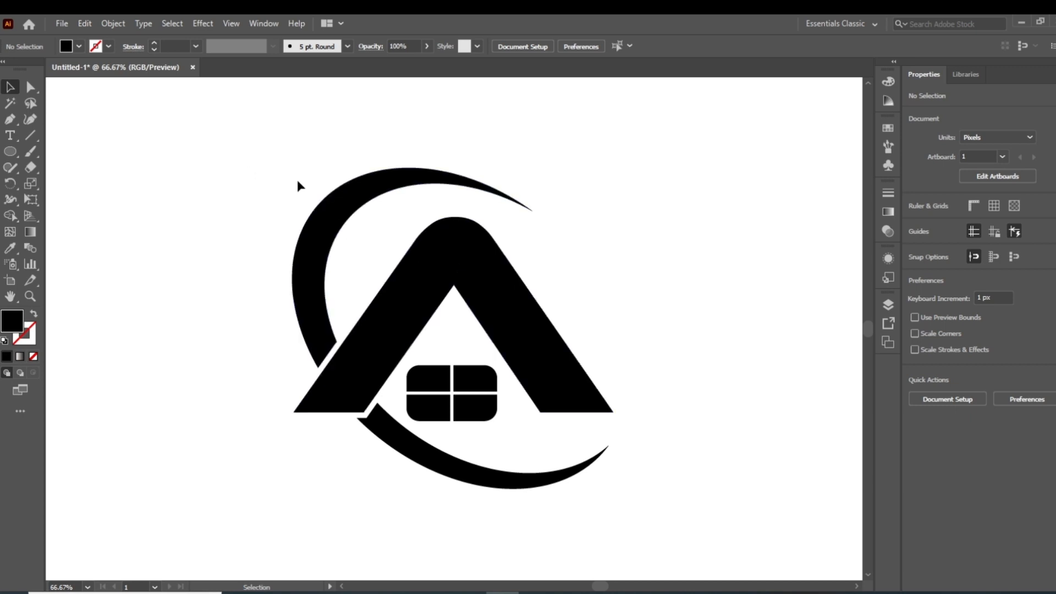
- Move the whole logo about 109 px left and 25 px up on the artboard
left_click_drag(319, 146, 603, 429)
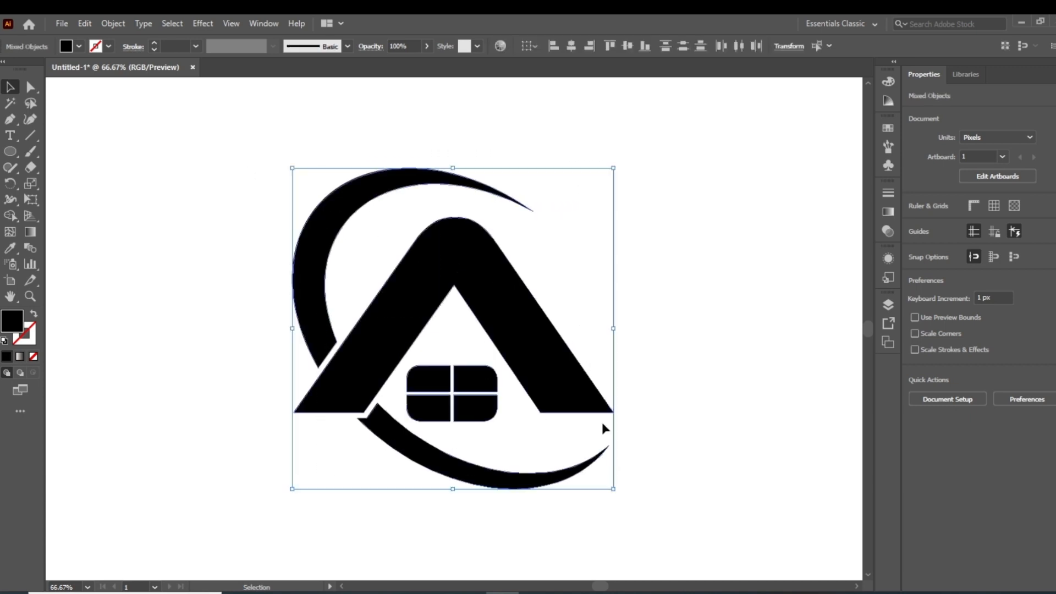
left_click_drag(575, 390, 486, 370)
left_click(600, 300)
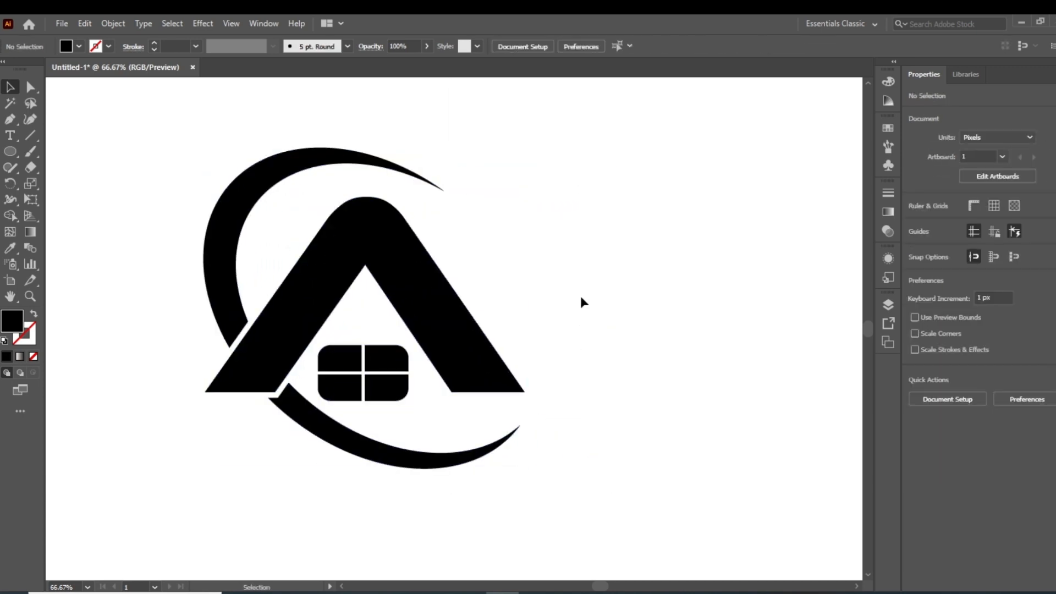
- Fill the roof with light orange
left_click(445, 300)
left_click(78, 46)
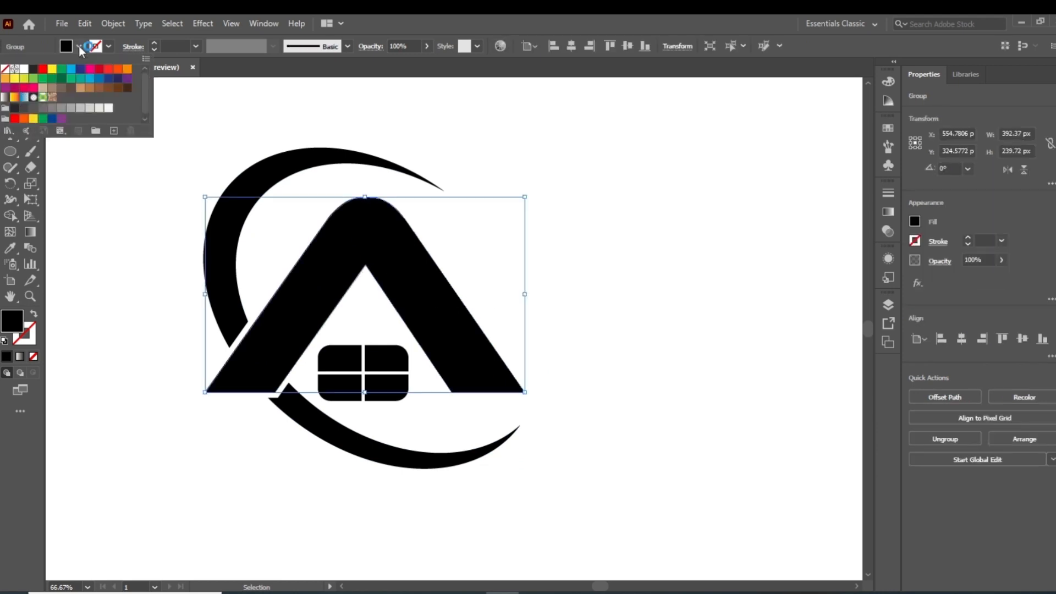
left_click(6, 78)
left_click(381, 326)
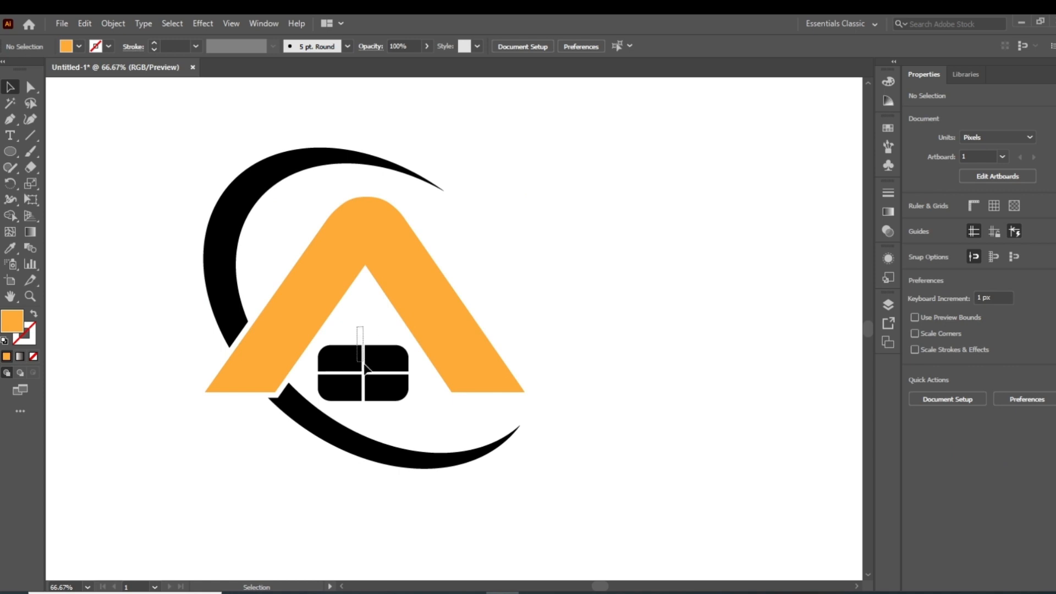
- Fill the four window panes with cyan blue
left_click_drag(365, 367, 406, 407)
left_click(79, 47)
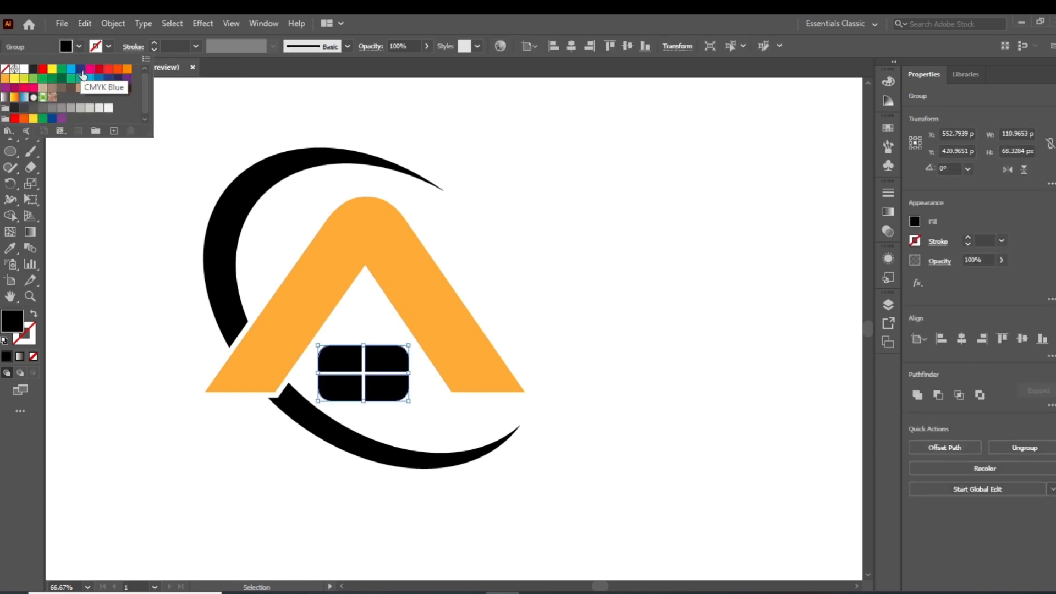
left_click(81, 73)
left_click(569, 203)
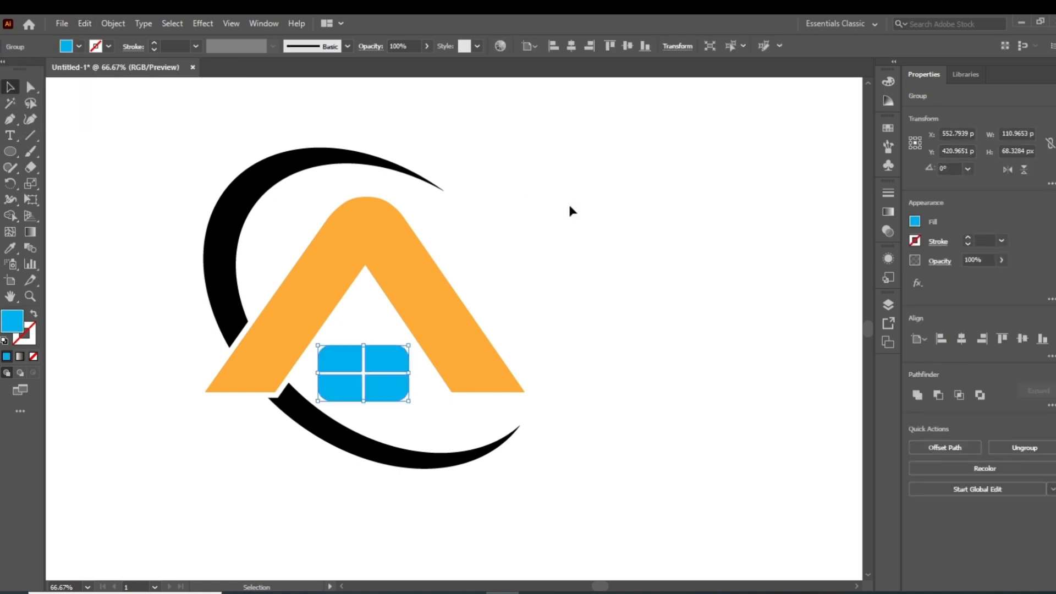
left_click(569, 203)
- Select both black crescent pieces with the Magic Wand and fill them with the window's cyan blue
left_click(328, 164)
left_click(10, 103)
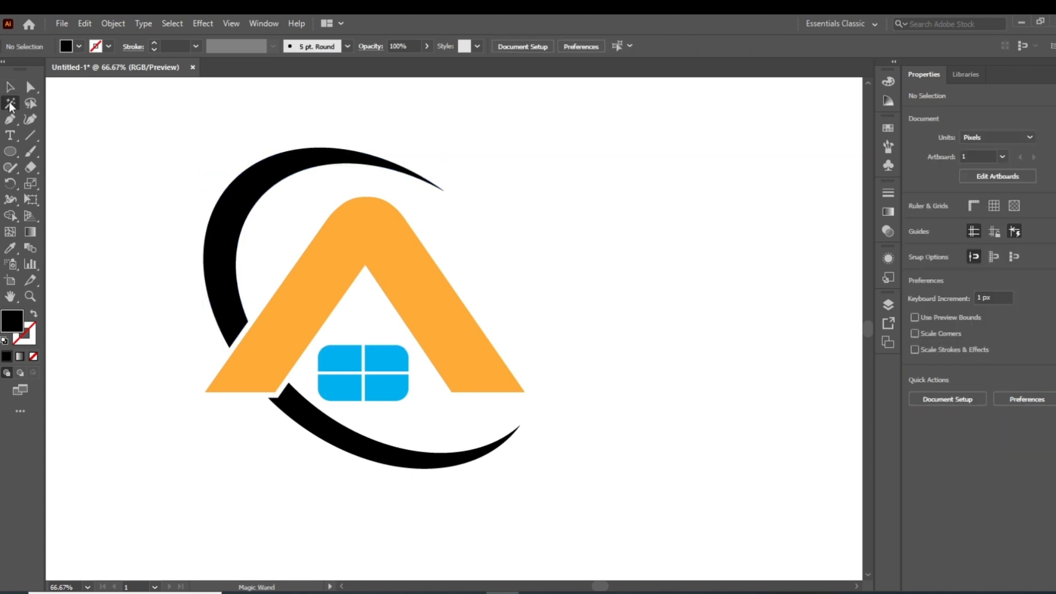
left_click(260, 176)
left_click(79, 46)
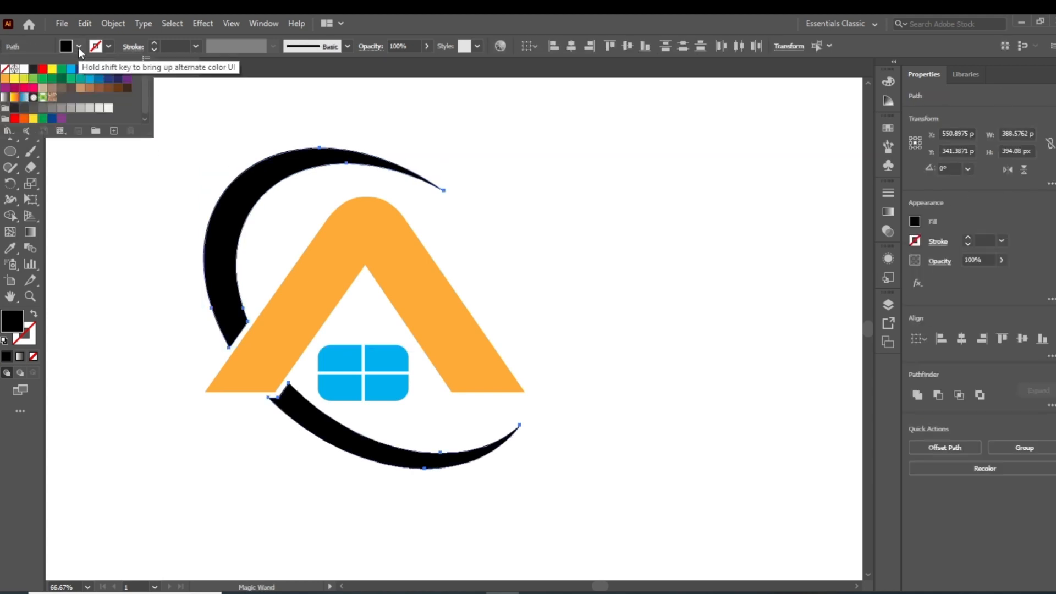
left_click(80, 72)
left_click(565, 218)
left_click(600, 228)
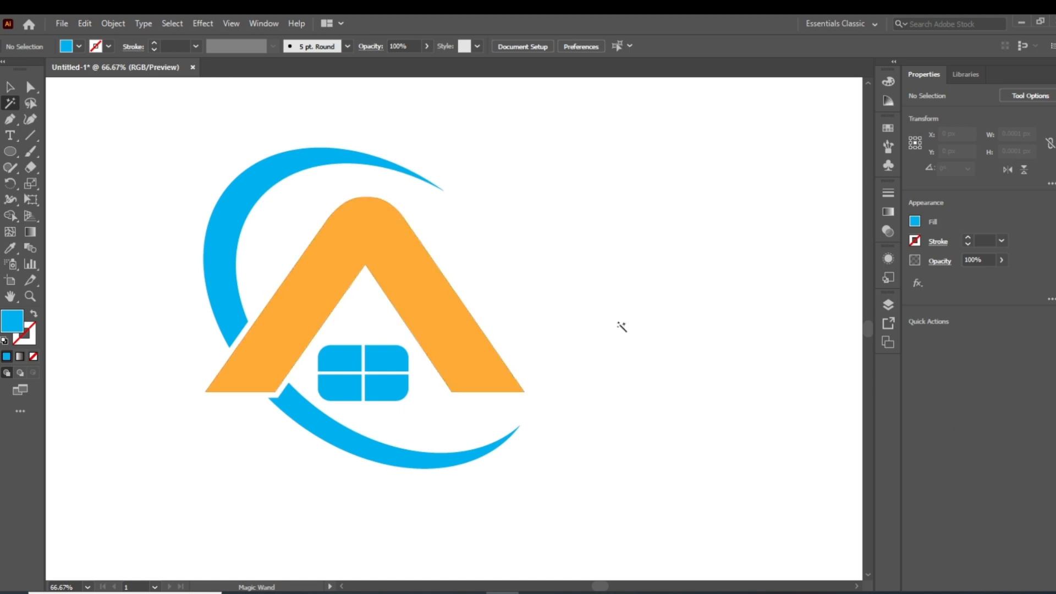
- Add the black text "LOGO Name" below the logo
key("v")
key("ctrl+minus")
key("ctrl+minus")
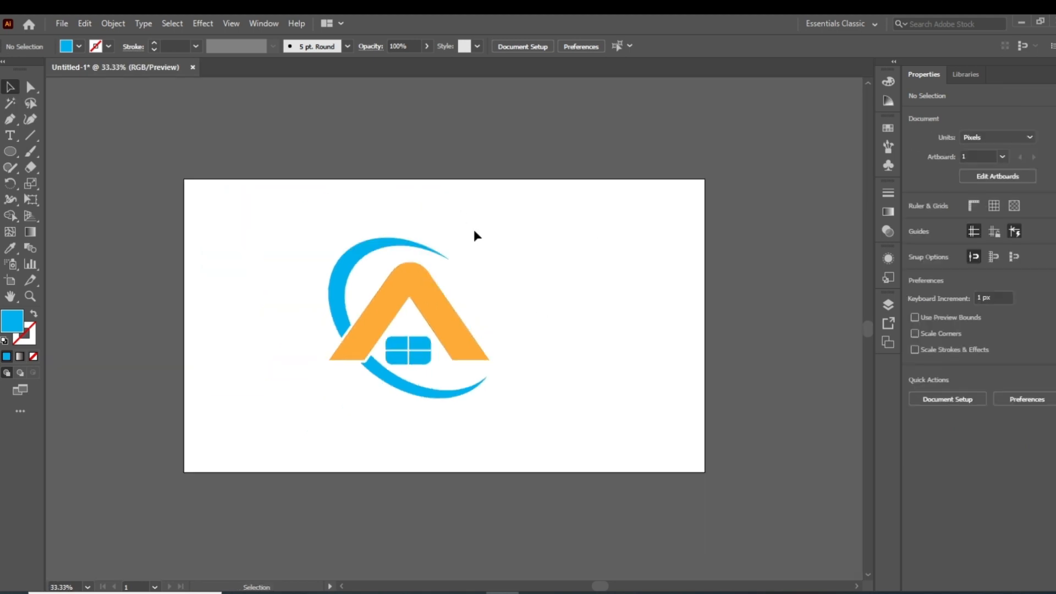
key("ctrl+plus")
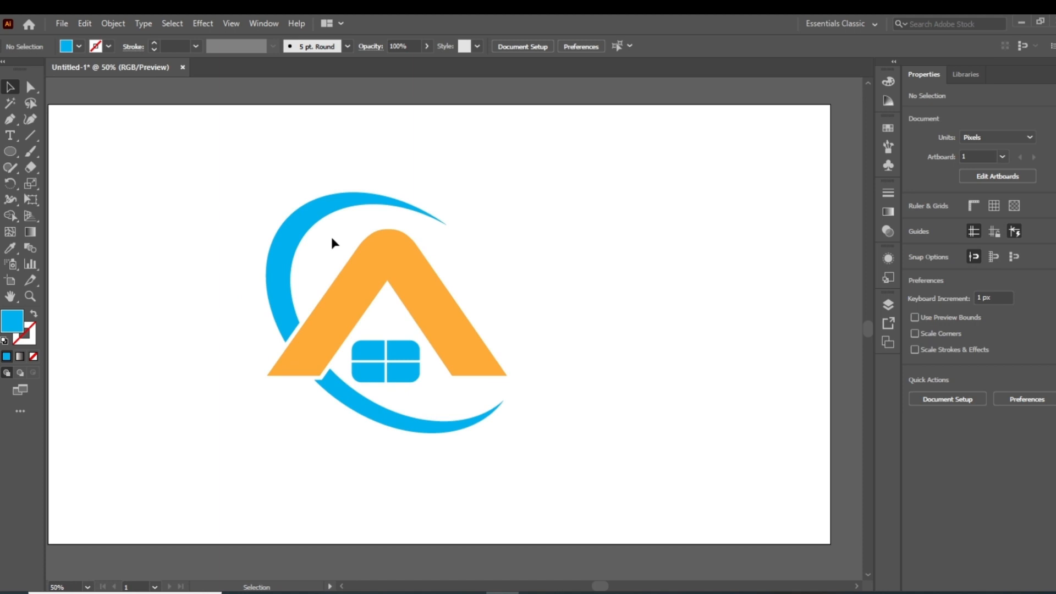
key("t")
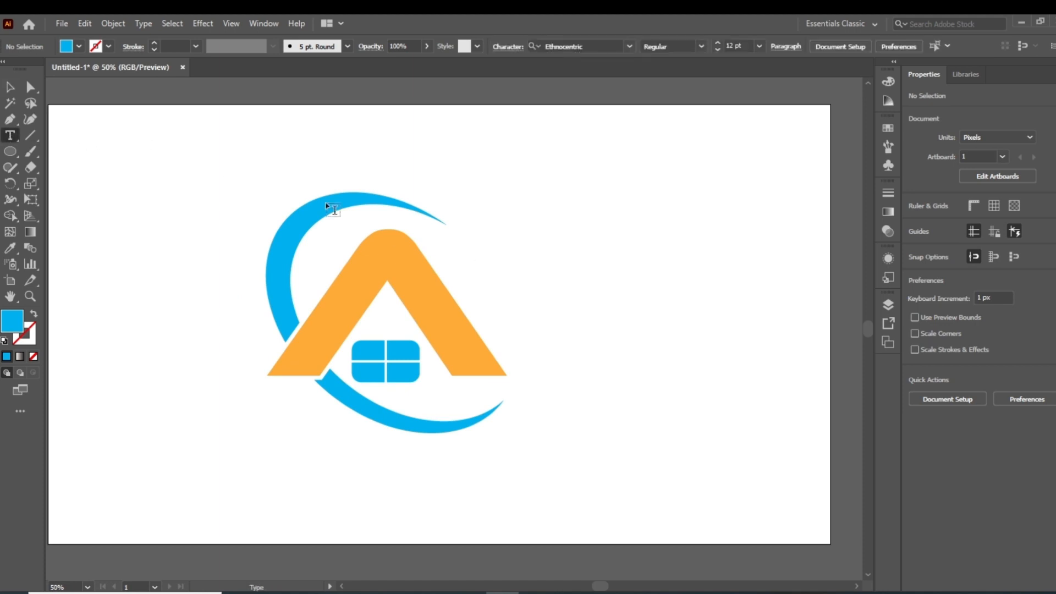
left_click(513, 291)
key("BackSpace")
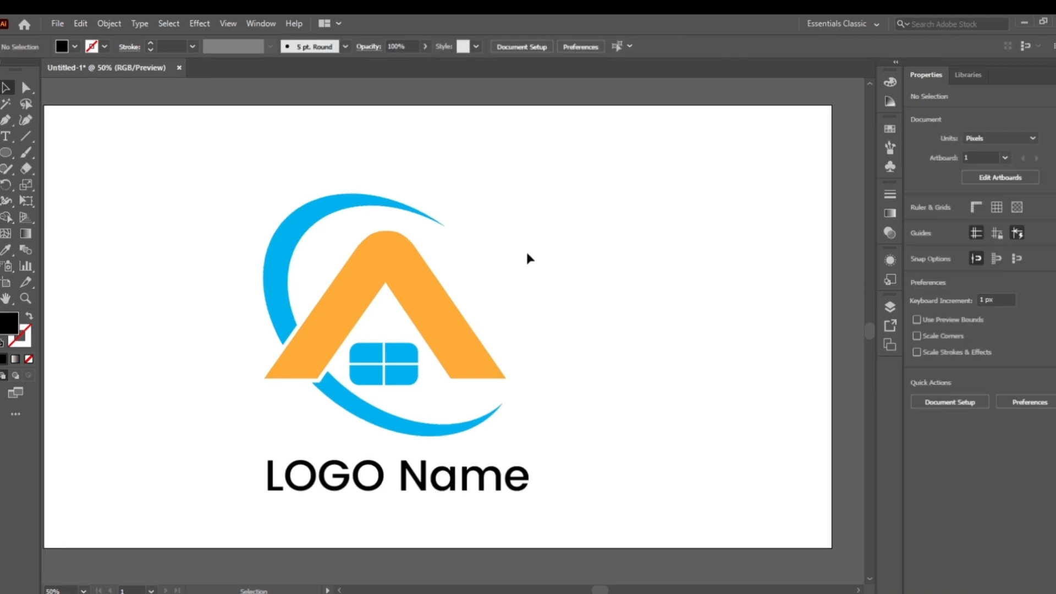
scroll(526, 249, "down", 1)
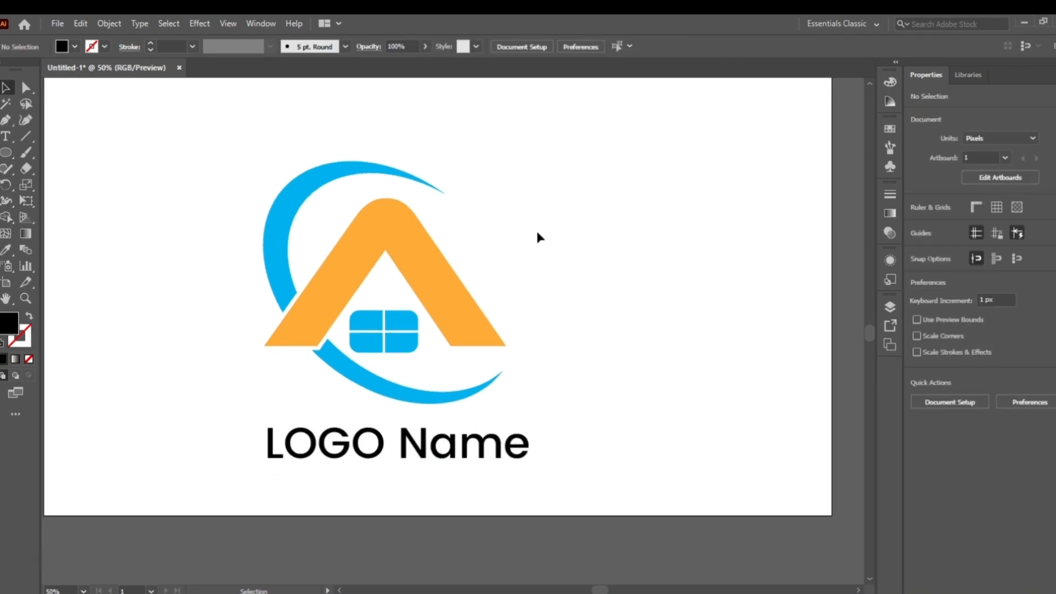
- Group the roof, window and crescent pieces into a single logo mark
scroll(535, 254, "up", 2)
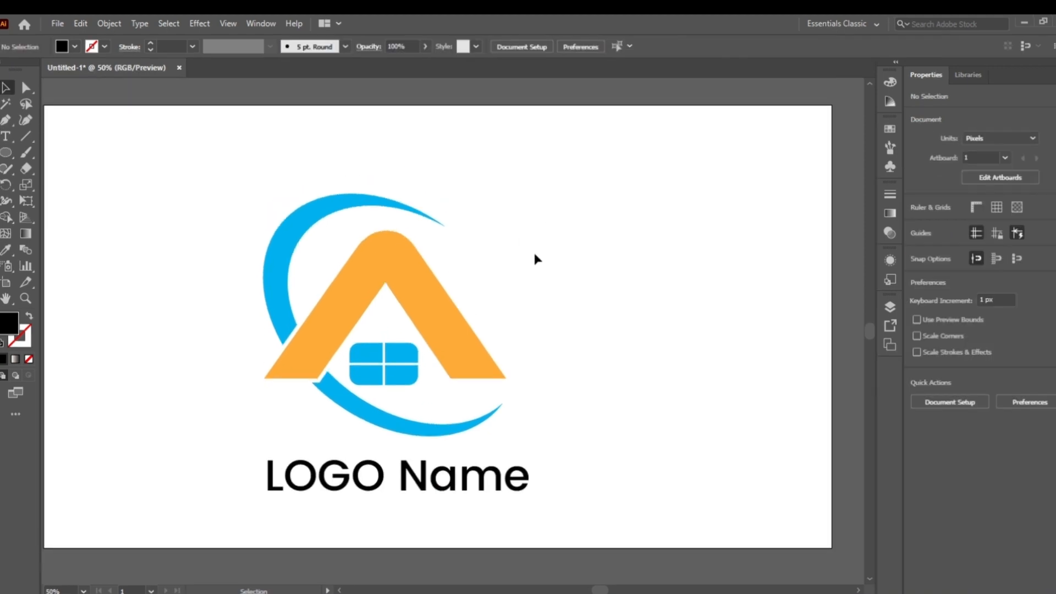
left_click_drag(199, 181, 557, 436)
right_click(469, 329)
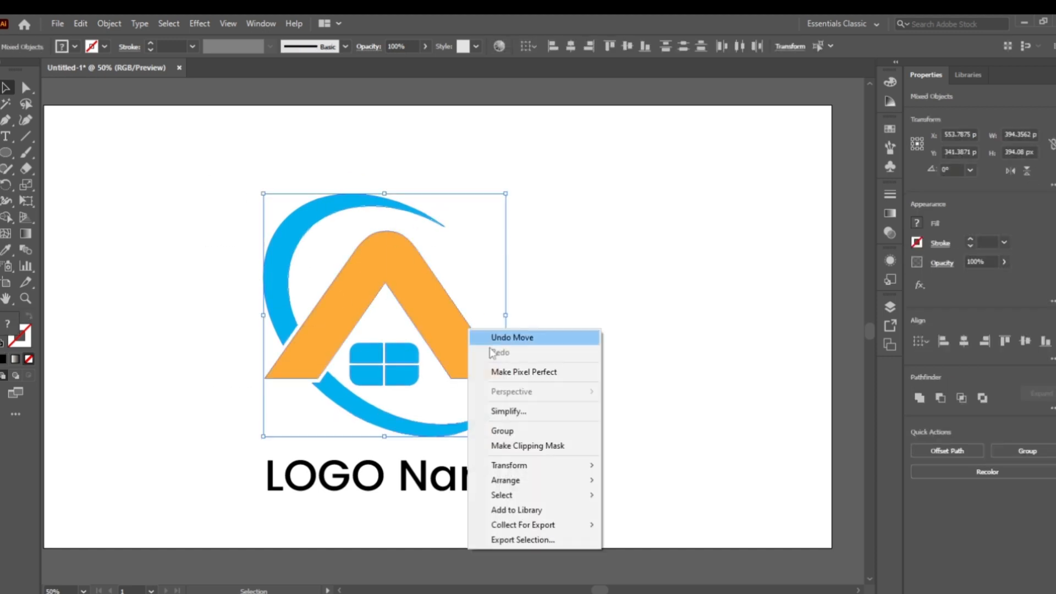
left_click(509, 432)
- Widen the letter spacing of the "LOGO Name" caption to a tracking of 290
left_click(471, 496)
left_click(506, 483)
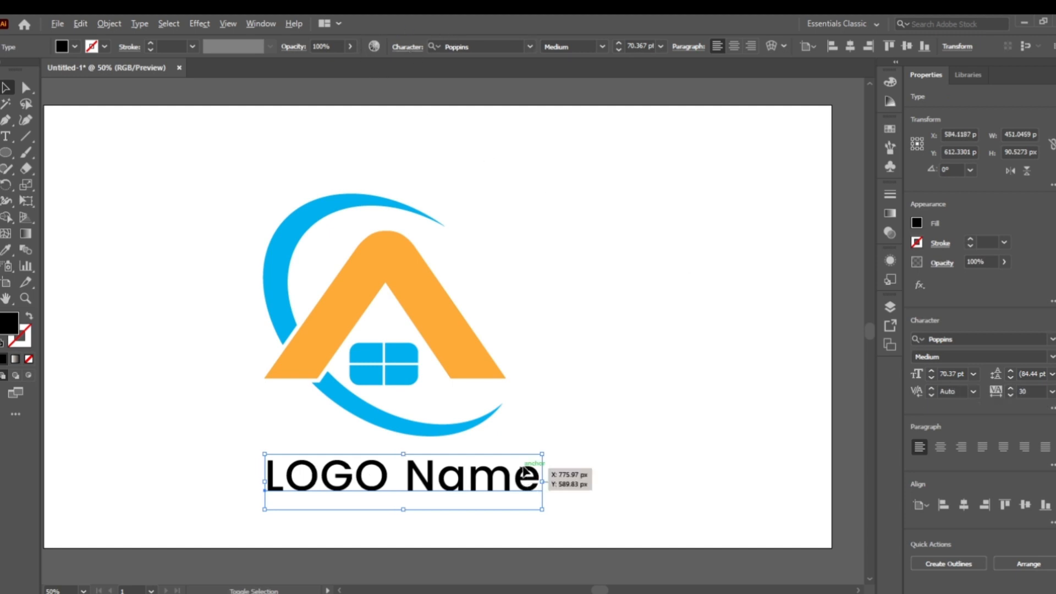
key("alt+Right")
key("alt+Right")
key("alt+Right")
key("alt+Right")
key("alt+Right")
key("alt+Right")
key("alt+Right")
key("alt+Right")
key("alt+Right")
key("alt+Right")
key("alt+Right")
key("alt+Right")
key("alt+Right")
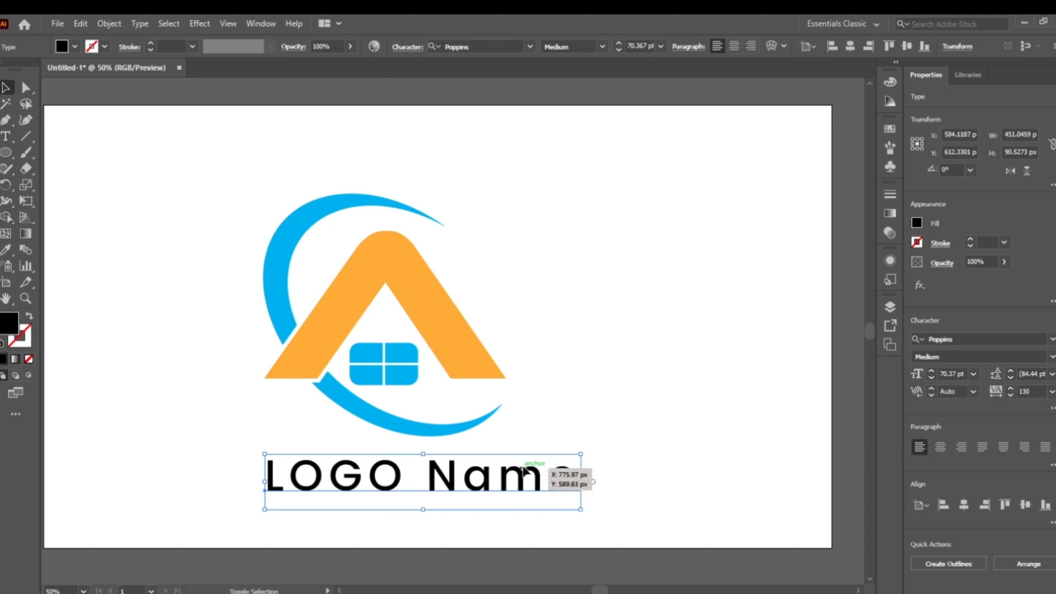
left_click(633, 395)
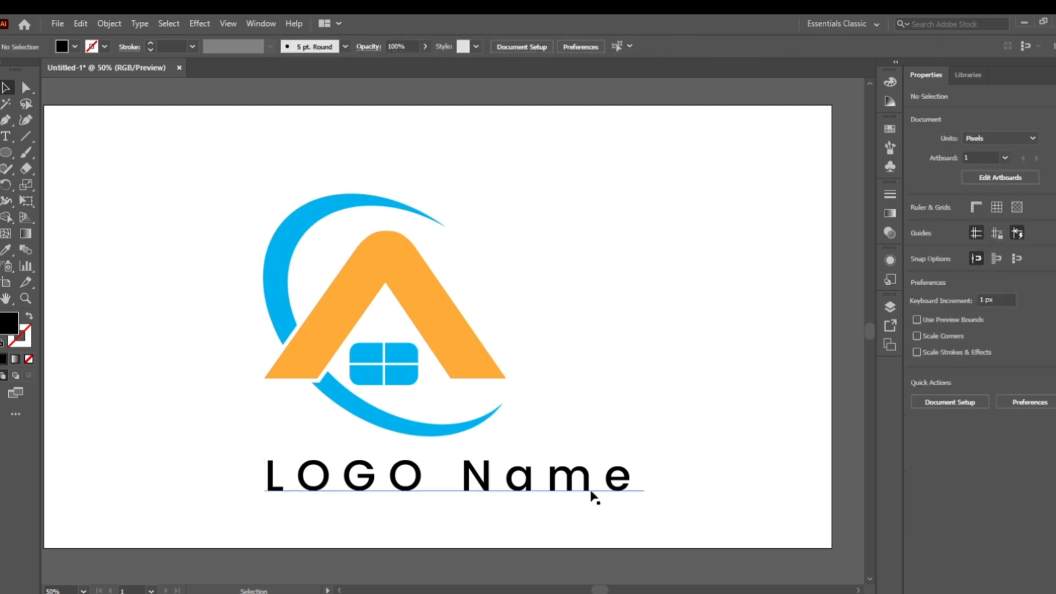
- Move the caption slightly closer to the logo mark and convert its text to outlines
left_click_drag(589, 493, 583, 488)
right_click(560, 480)
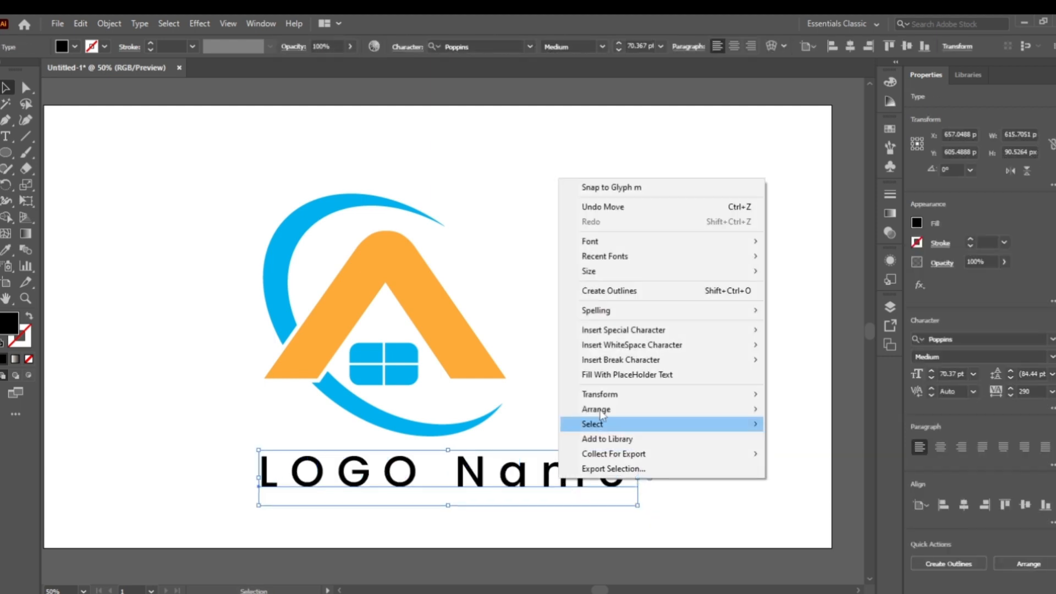
left_click(607, 262)
left_click(608, 290)
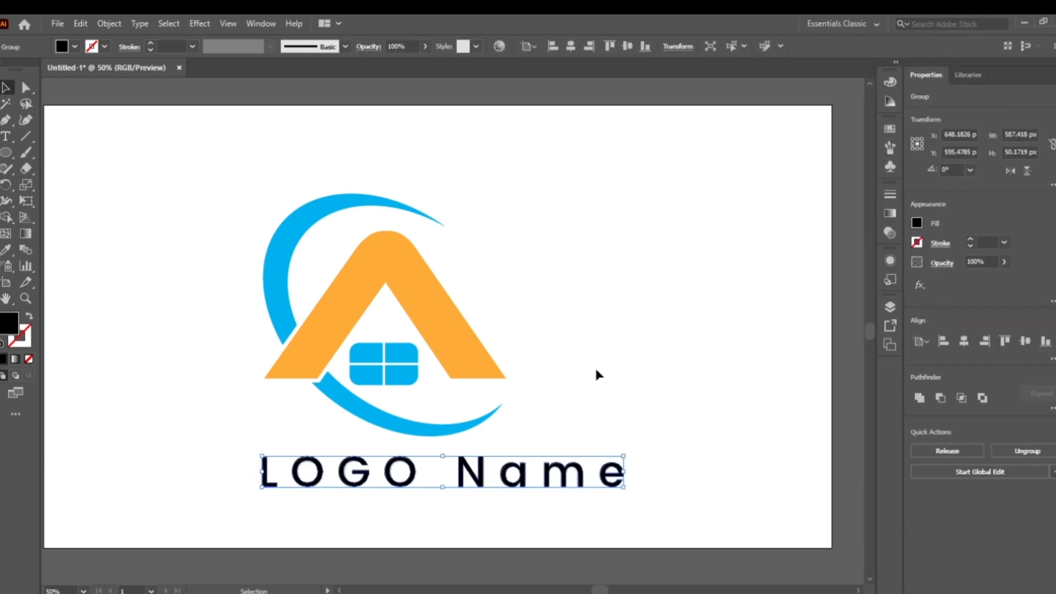
left_click(641, 363)
- Align the logo mark and the outlined caption on their horizontal centers
left_click_drag(245, 167, 654, 513)
left_click(571, 46)
left_click(680, 358)
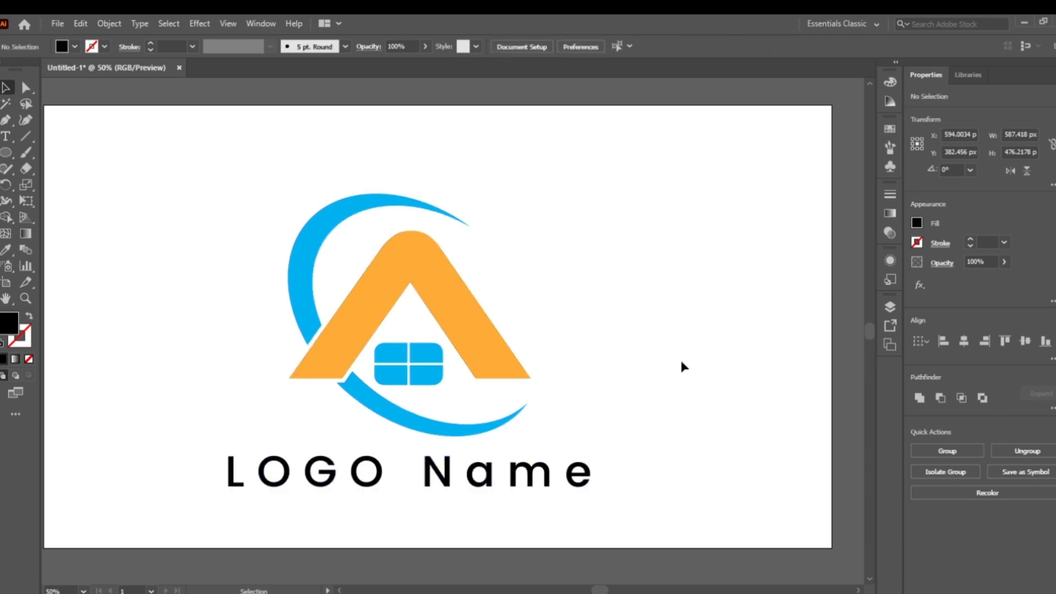
- Ungroup the outlined caption into separate letters
scroll(681, 358, "down", 2)
scroll(682, 362, "up", 1)
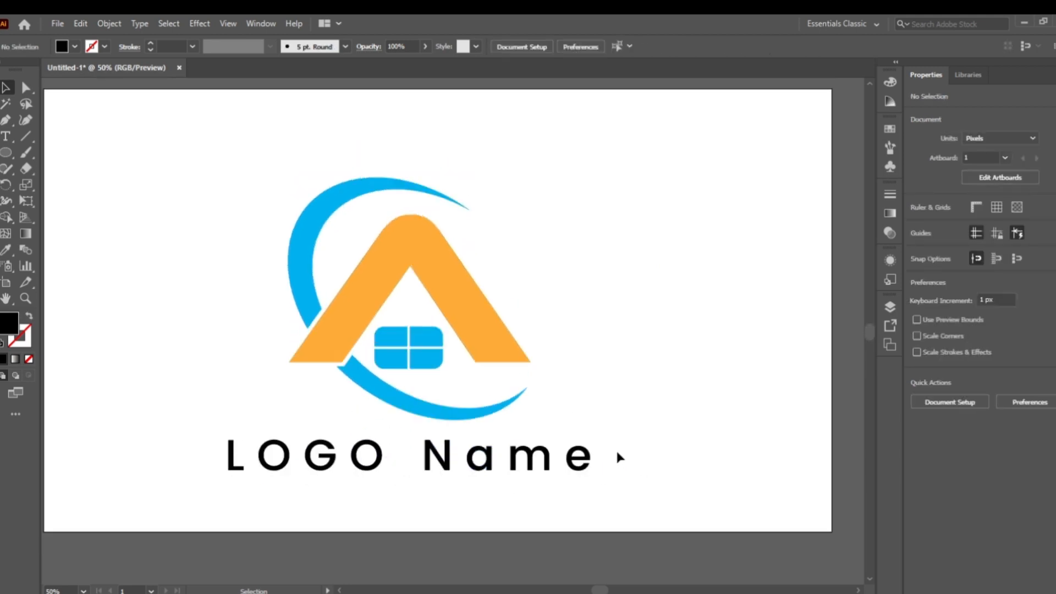
left_click(265, 457)
right_click(264, 456)
left_click(293, 338)
left_click(665, 372)
- Select the letters of "Name" and fill them with the crescent's cyan blue using the Eyedropper
left_click(428, 456)
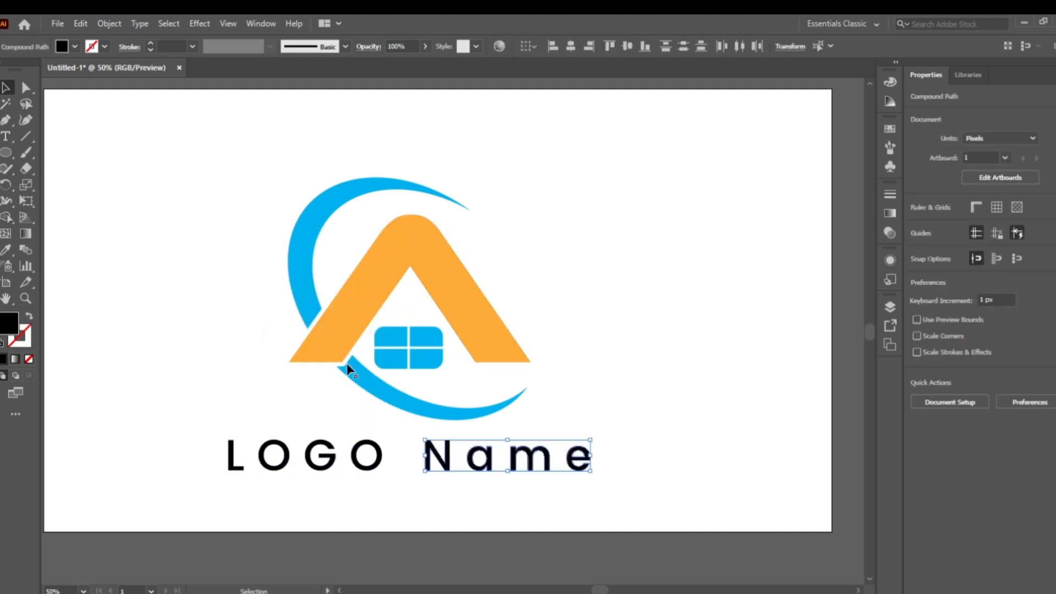
left_click(6, 251)
left_click(313, 295)
key("v")
left_click(122, 223)
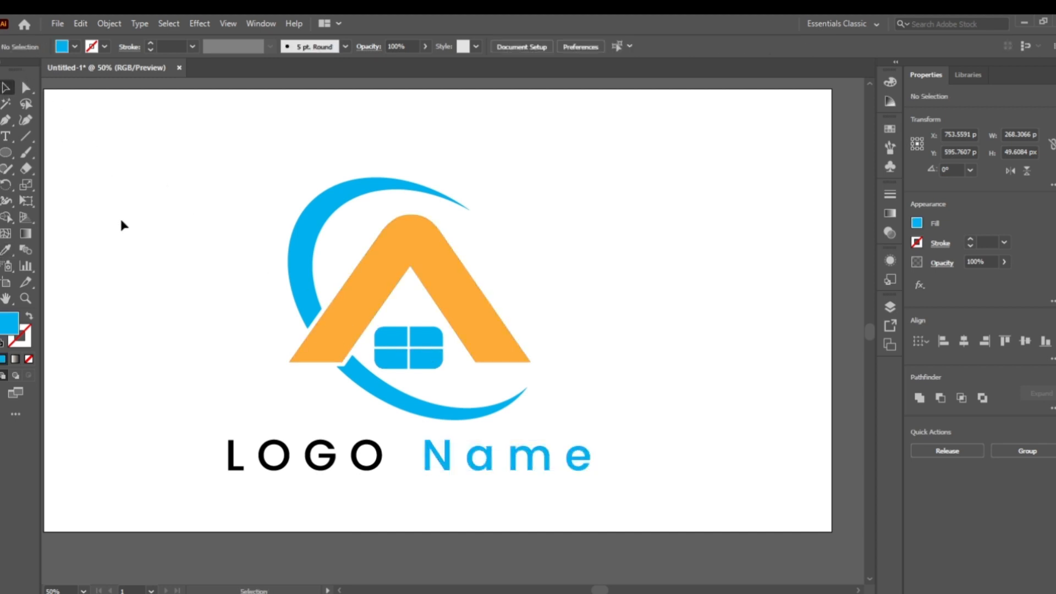
- Select the letters of "LOGO" and fill them with the roof's light orange using the Eyedropper
left_click_drag(173, 424, 270, 440)
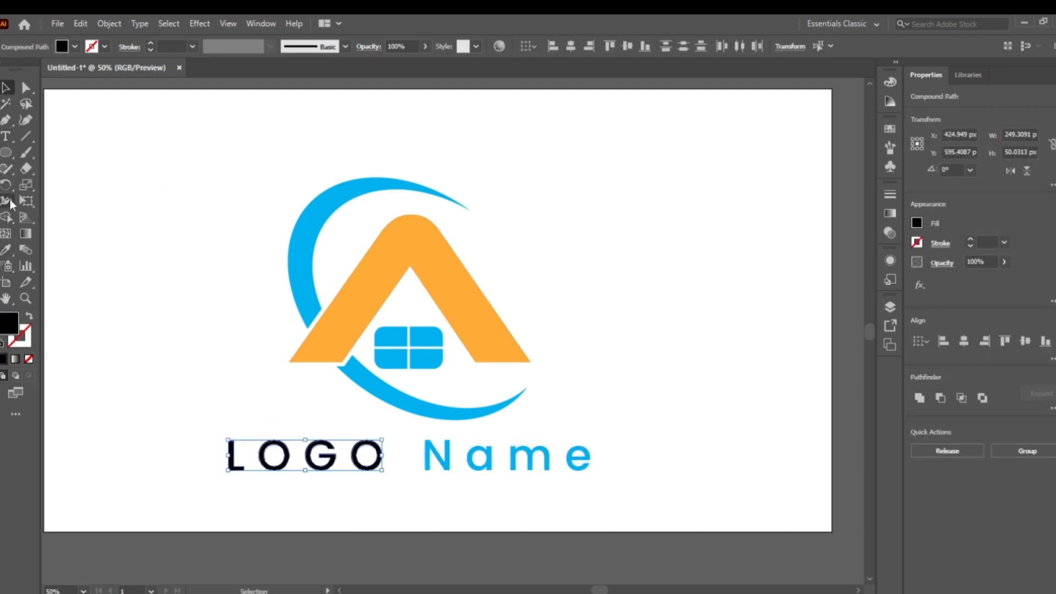
left_click(8, 250)
left_click(372, 288)
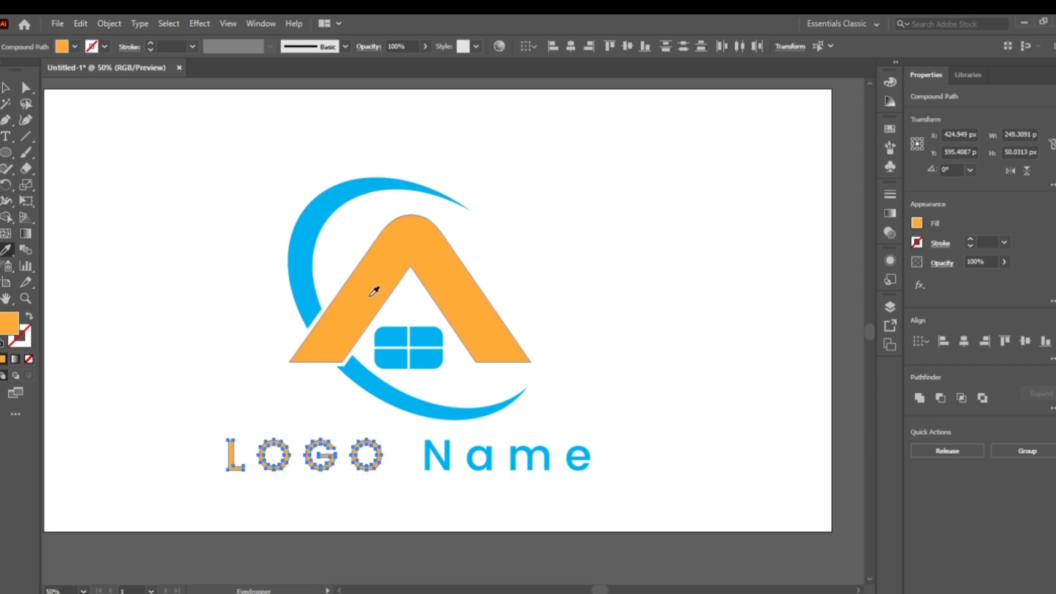
key("v")
left_click(621, 288)
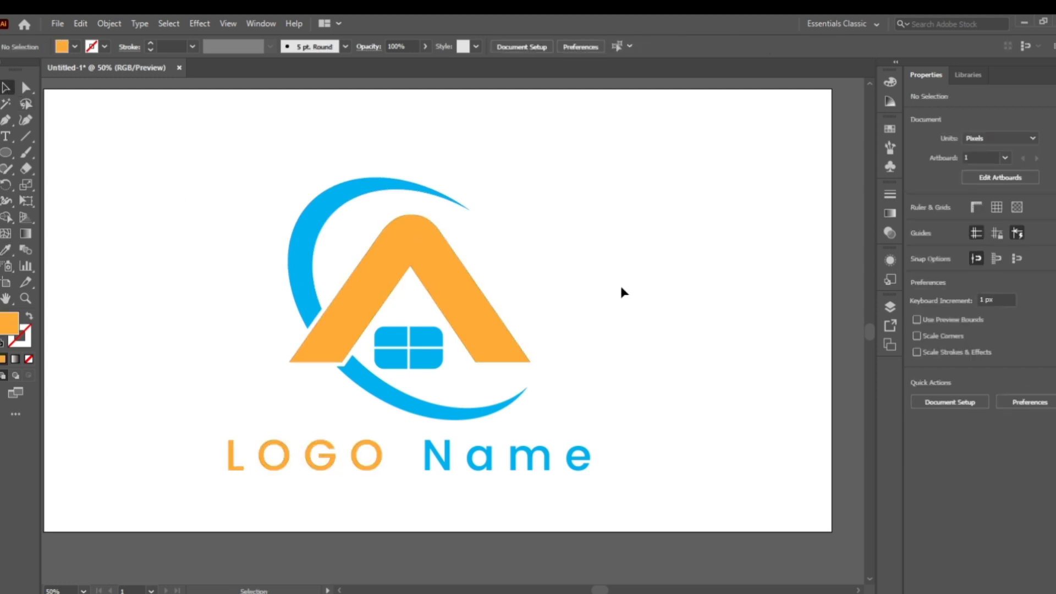